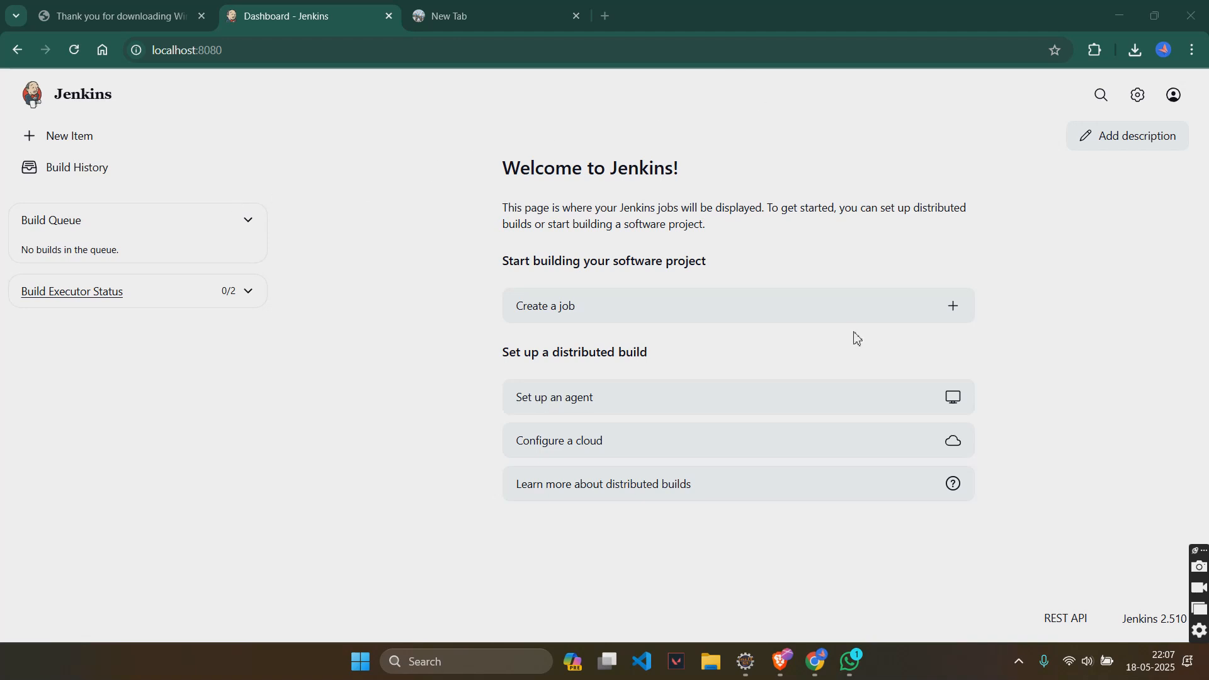
- Create a new freestyle project job named maventest1
left_click(100, 143)
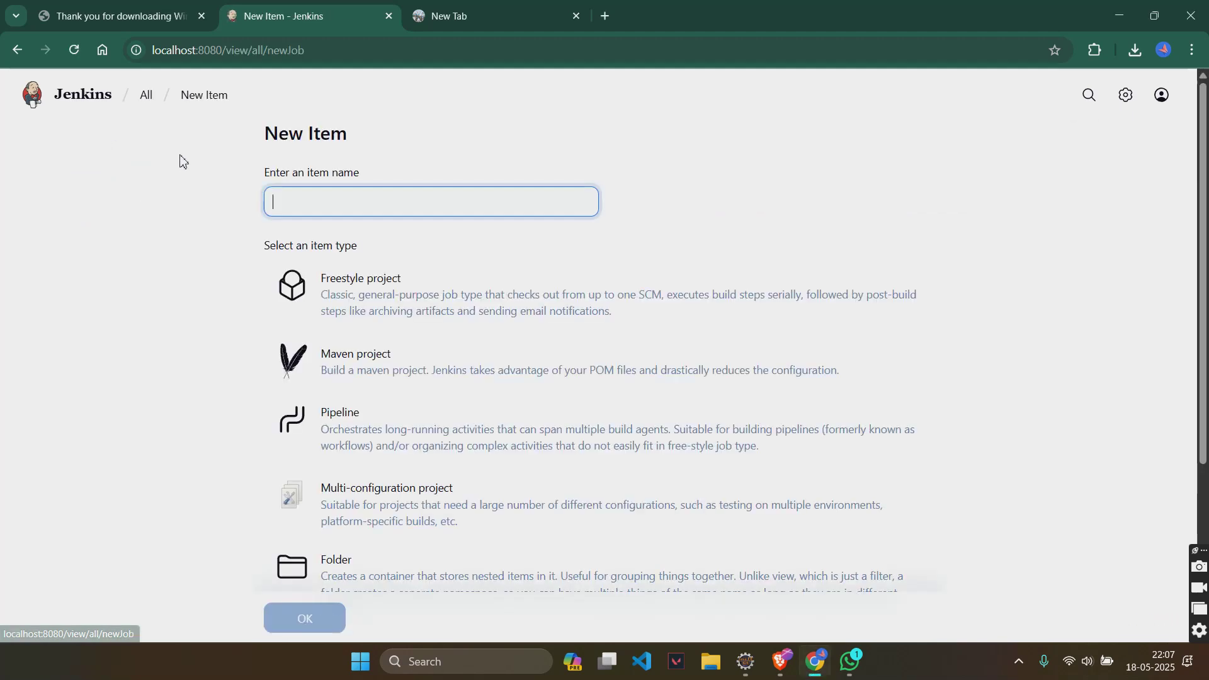
left_click(296, 196)
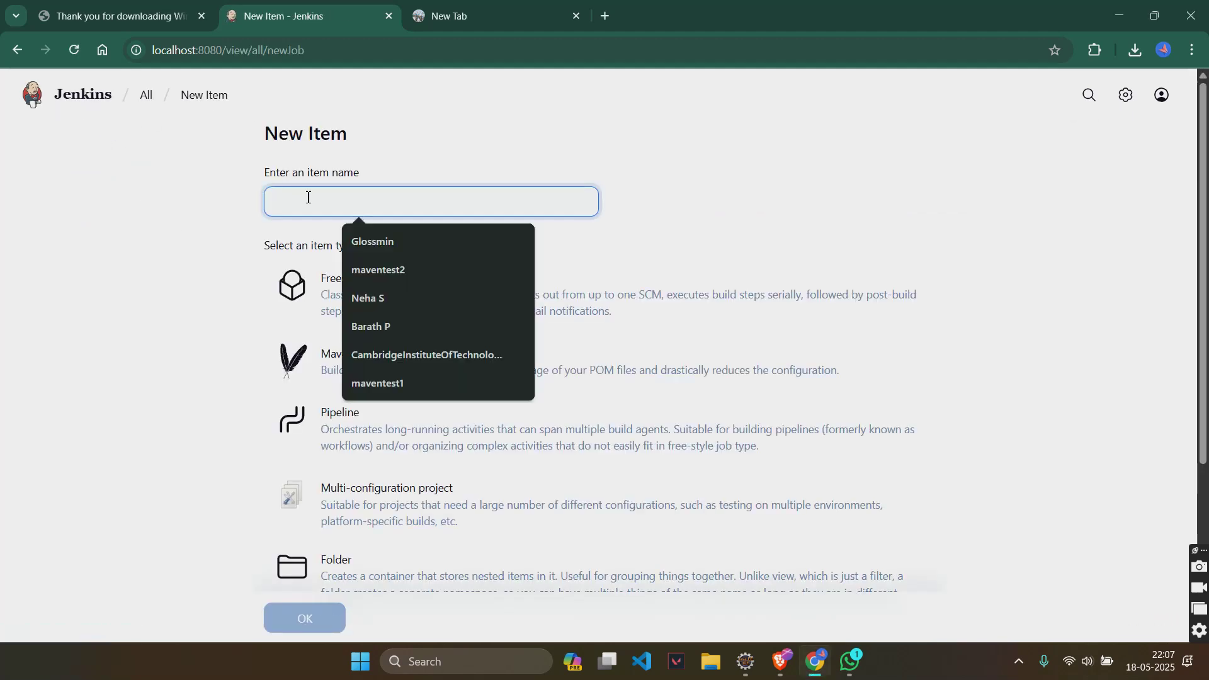
left_click(416, 385)
left_click(369, 298)
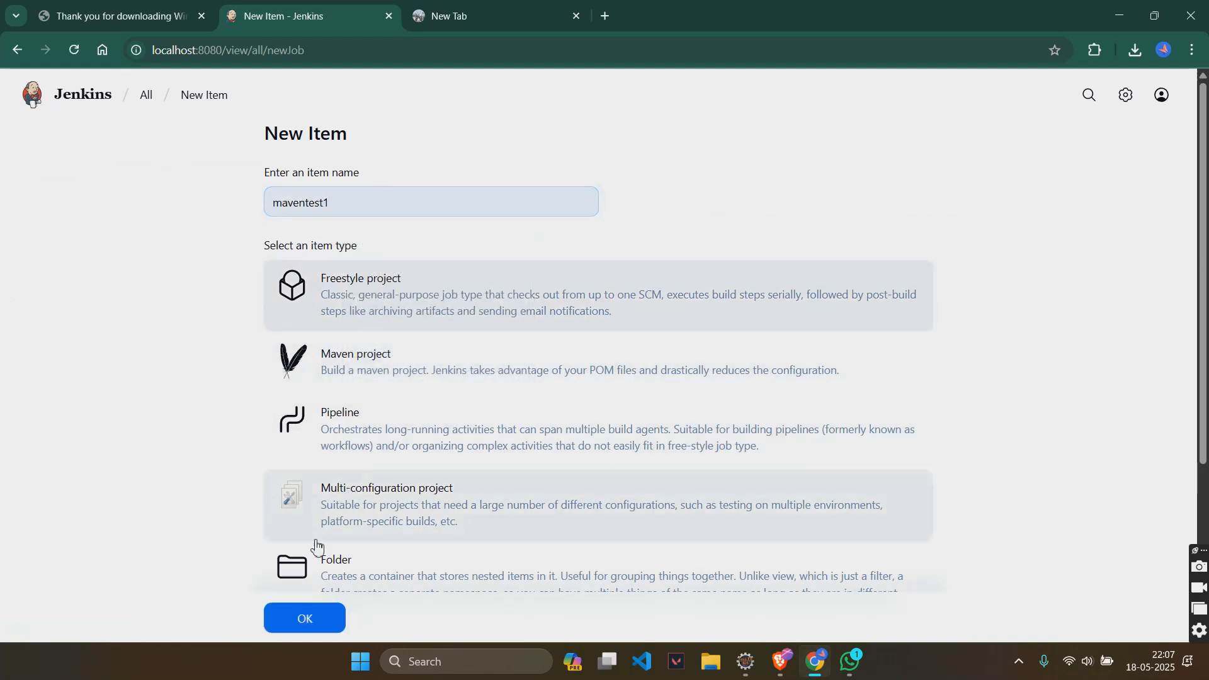
left_click(305, 619)
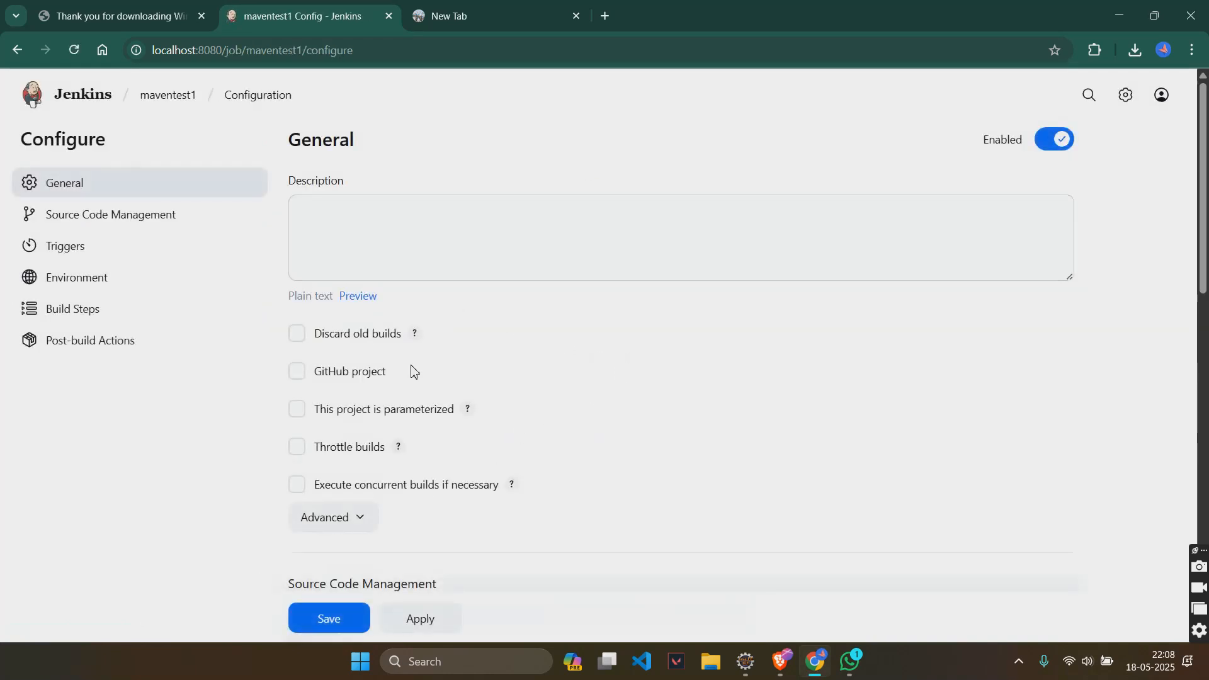
scroll(411, 365, "down", 4)
- Save maventest1's configuration and return to the dashboard listing it
left_click(344, 623)
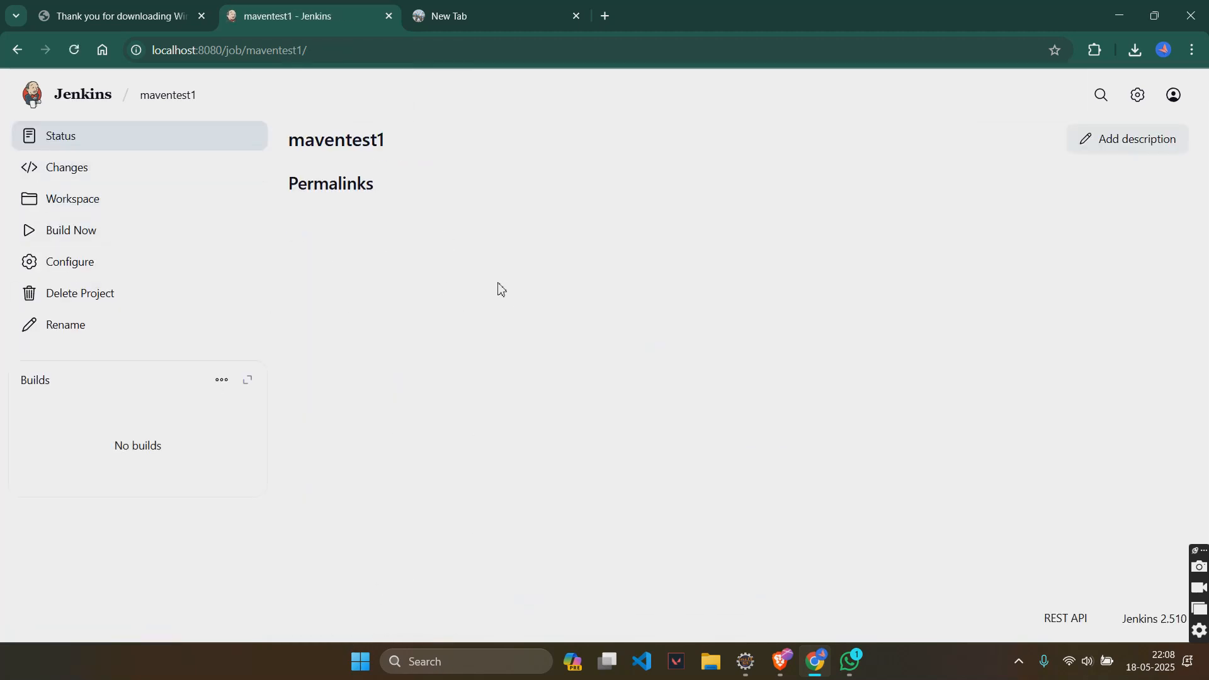
left_click(82, 93)
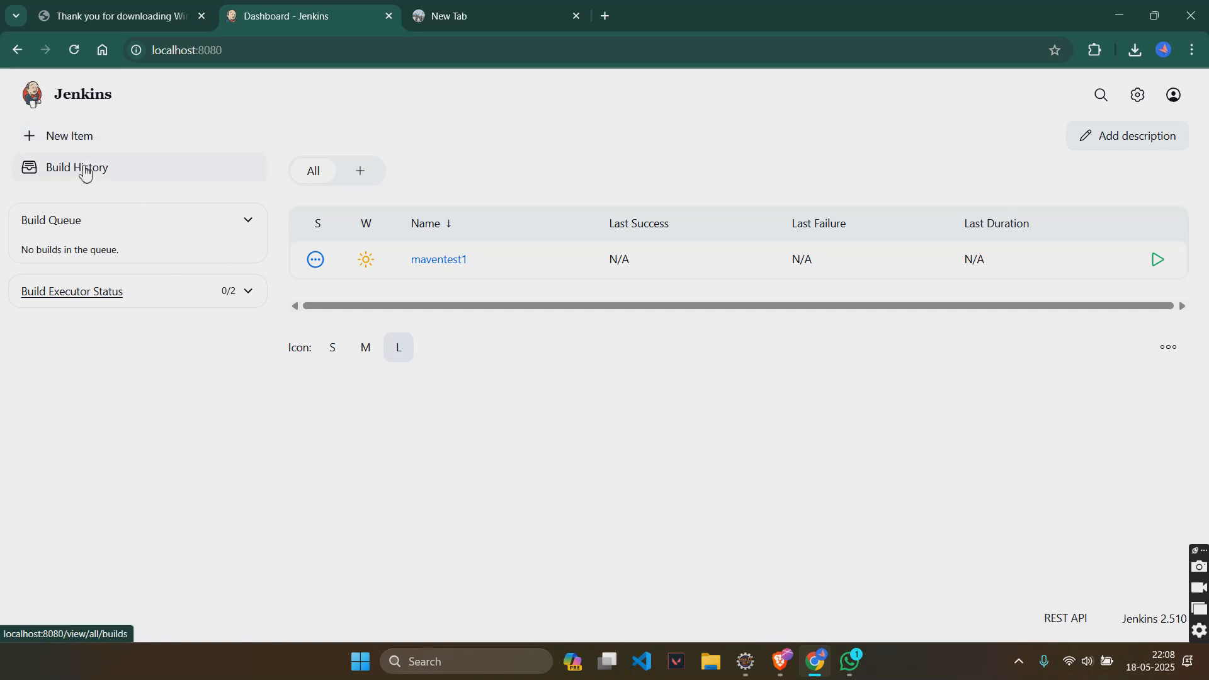
- Go to Manage Jenkins to reach plugin management
left_click(1139, 94)
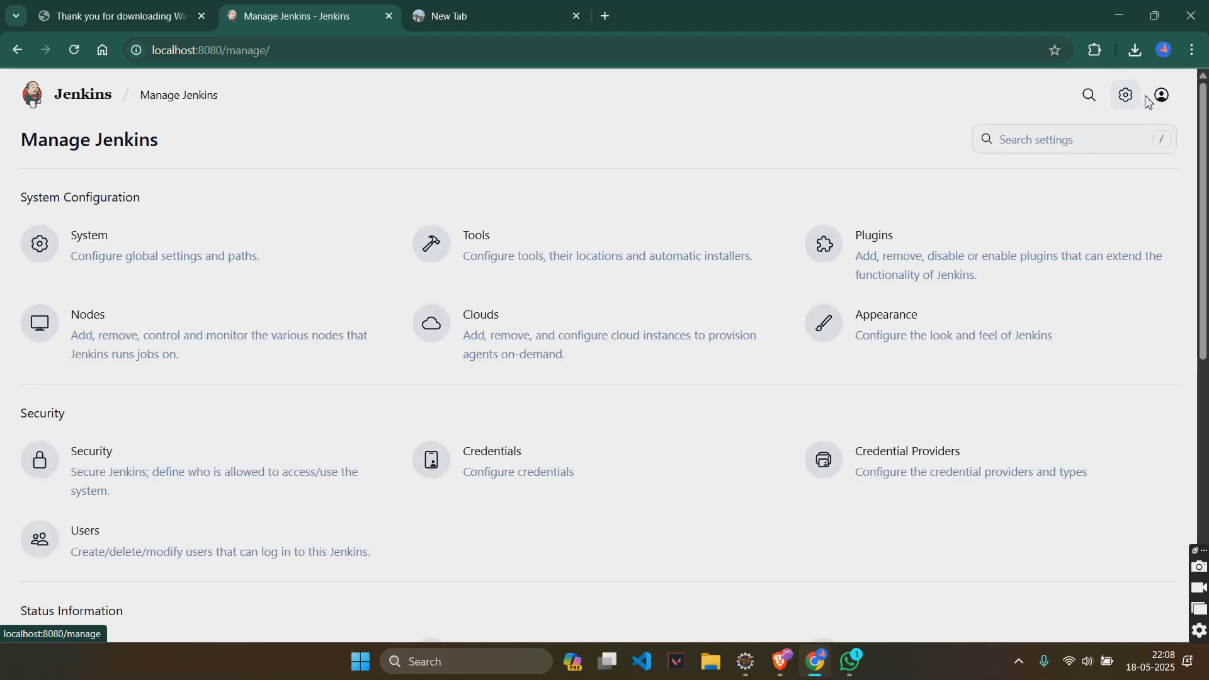
- Browse the available plugins for a Maven integration plugin, finding no match
left_click(879, 238)
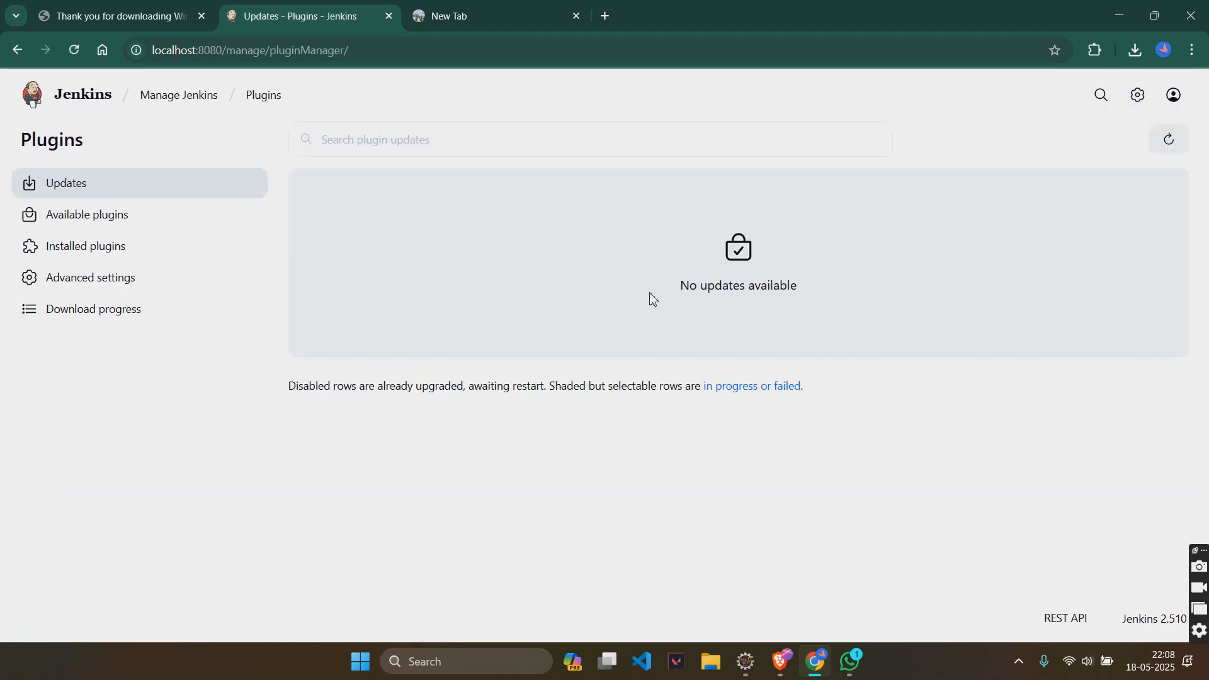
left_click(87, 214)
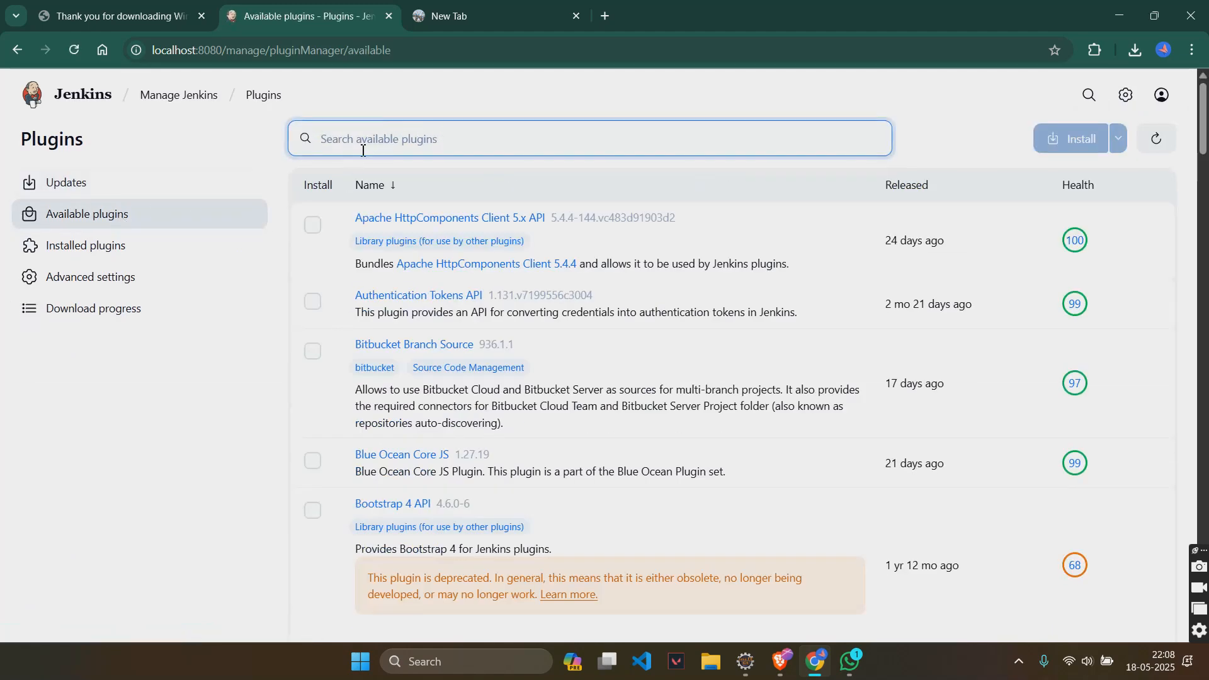
type("mave")
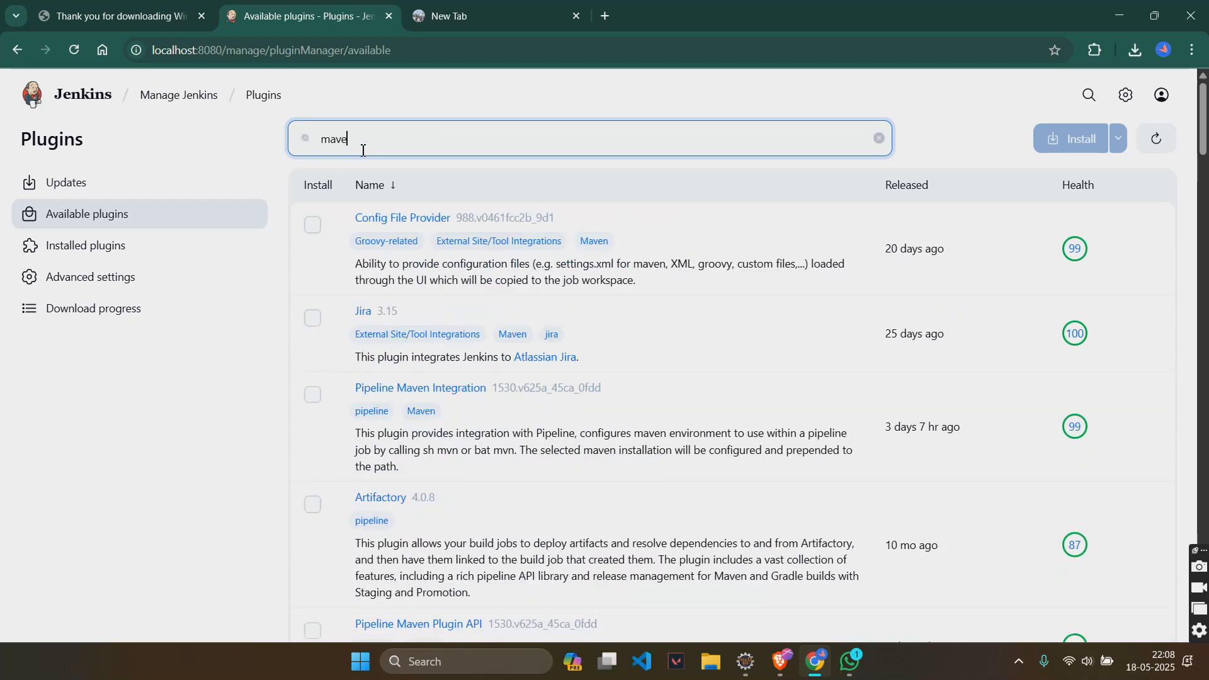
type("n ")
type("in")
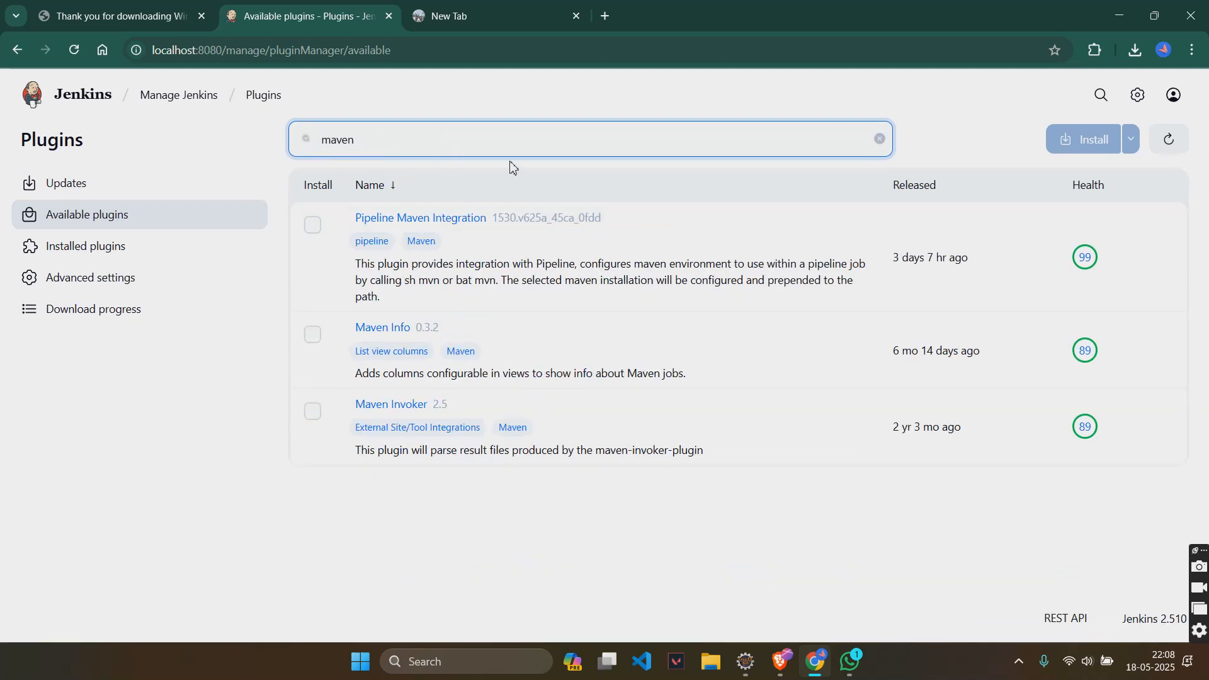
type("integration plugin")
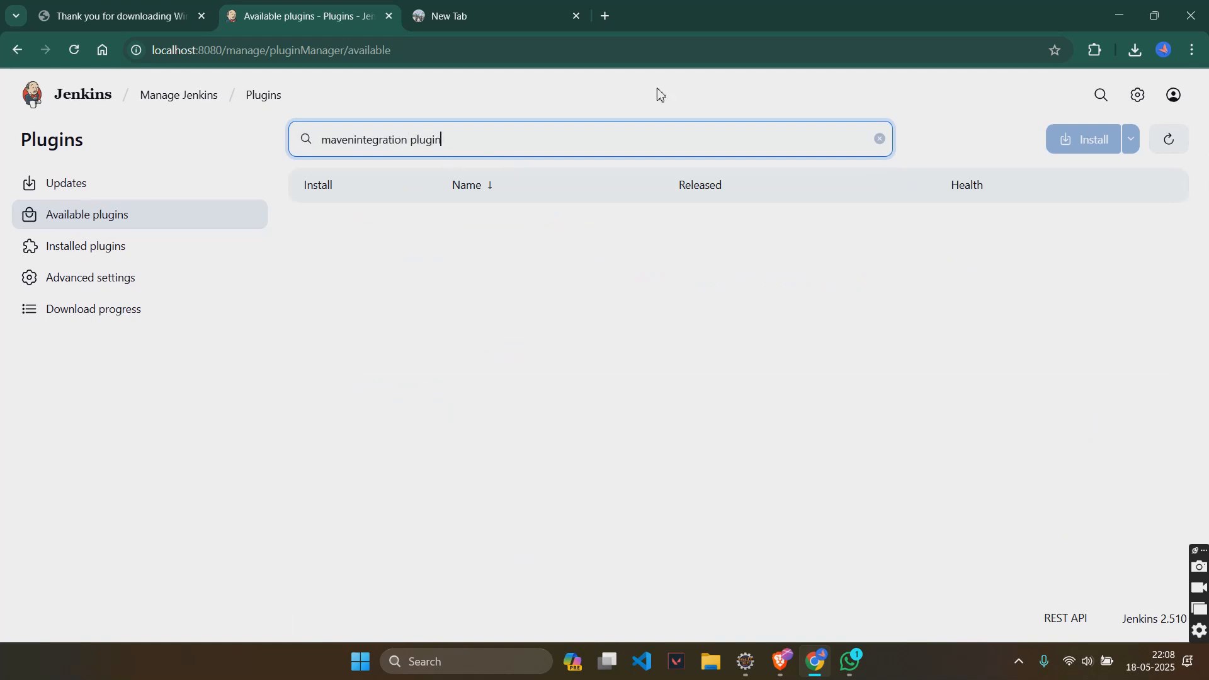
- Confirm Maven Integration plugin 3.26 is installed and enabled
left_click(156, 247)
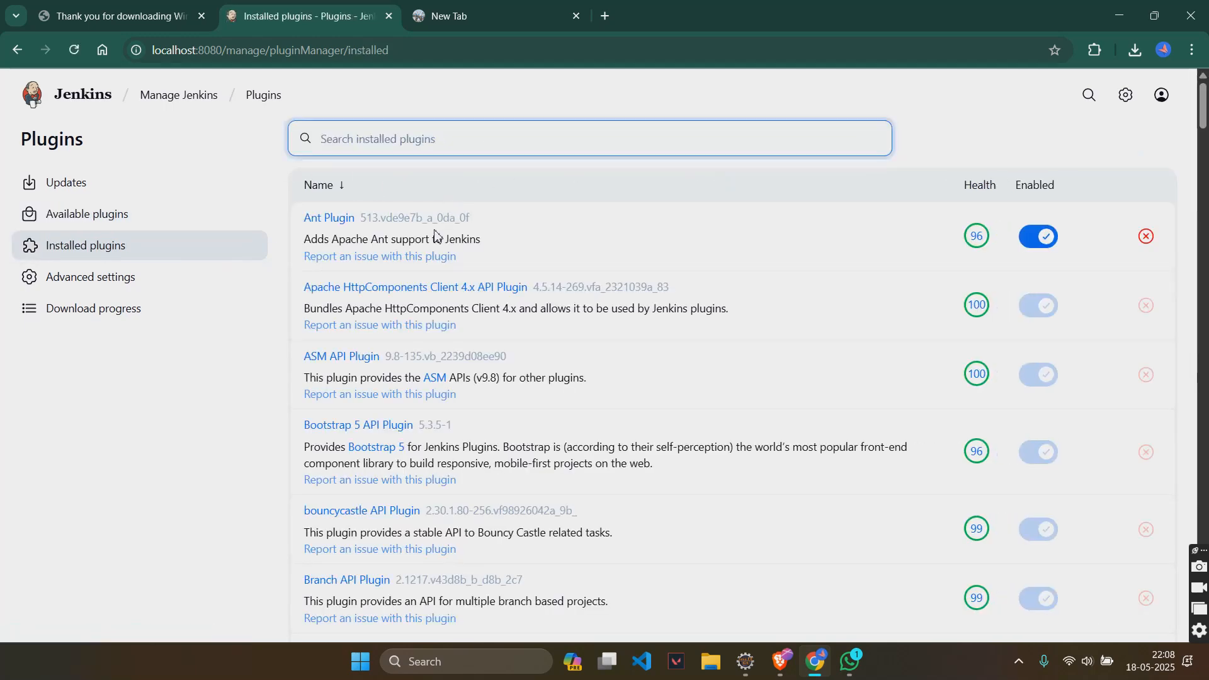
scroll(441, 224, "down", 3)
scroll(491, 237, "down", 1)
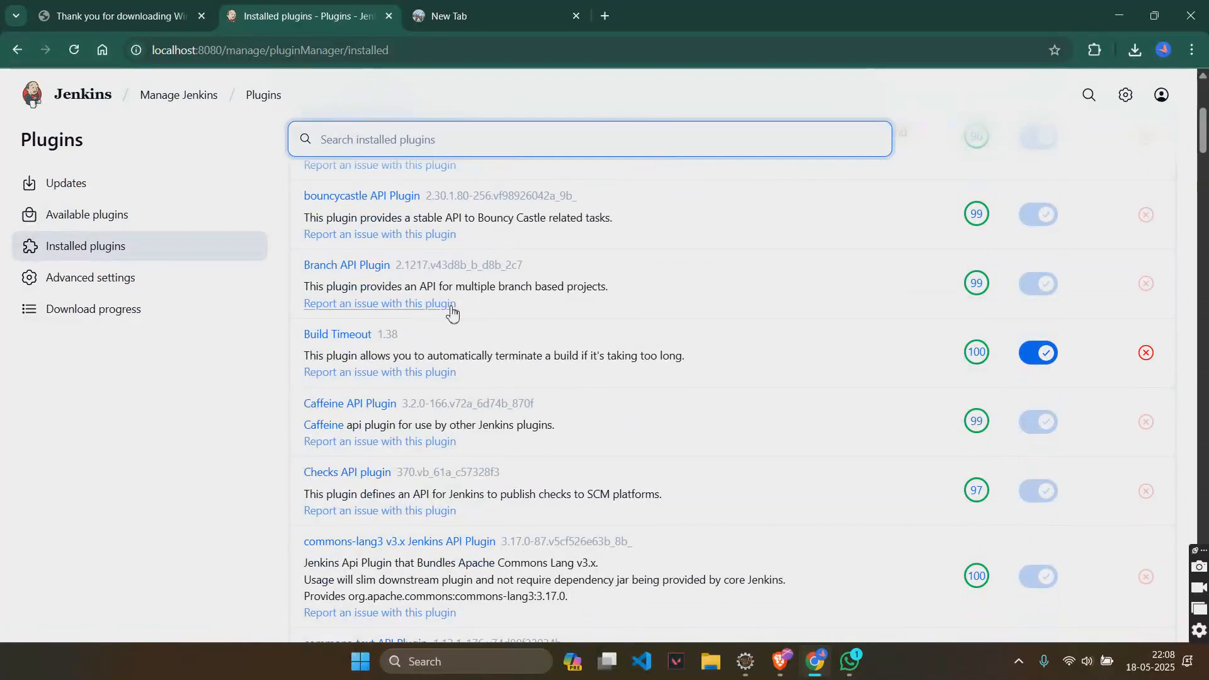
scroll(451, 311, "down", 2)
scroll(451, 310, "down", 4)
scroll(450, 310, "down", 2)
scroll(451, 310, "down", 3)
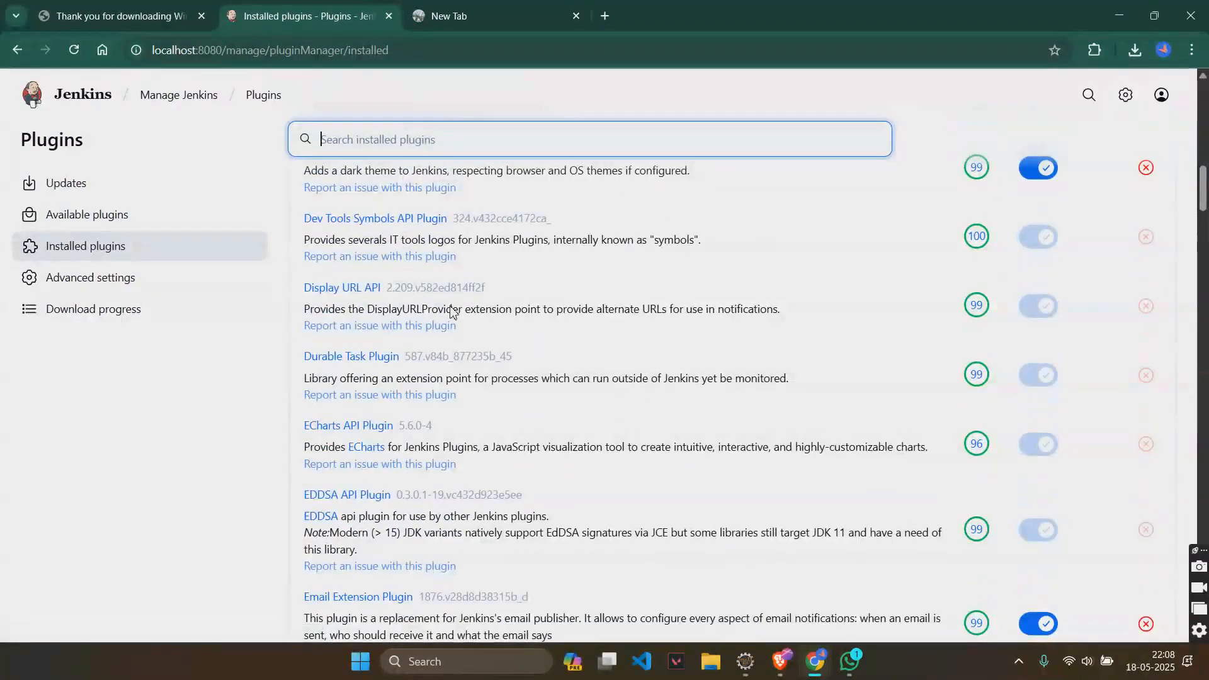
scroll(451, 309, "down", 3)
scroll(451, 310, "down", 2)
scroll(451, 310, "down", 2)
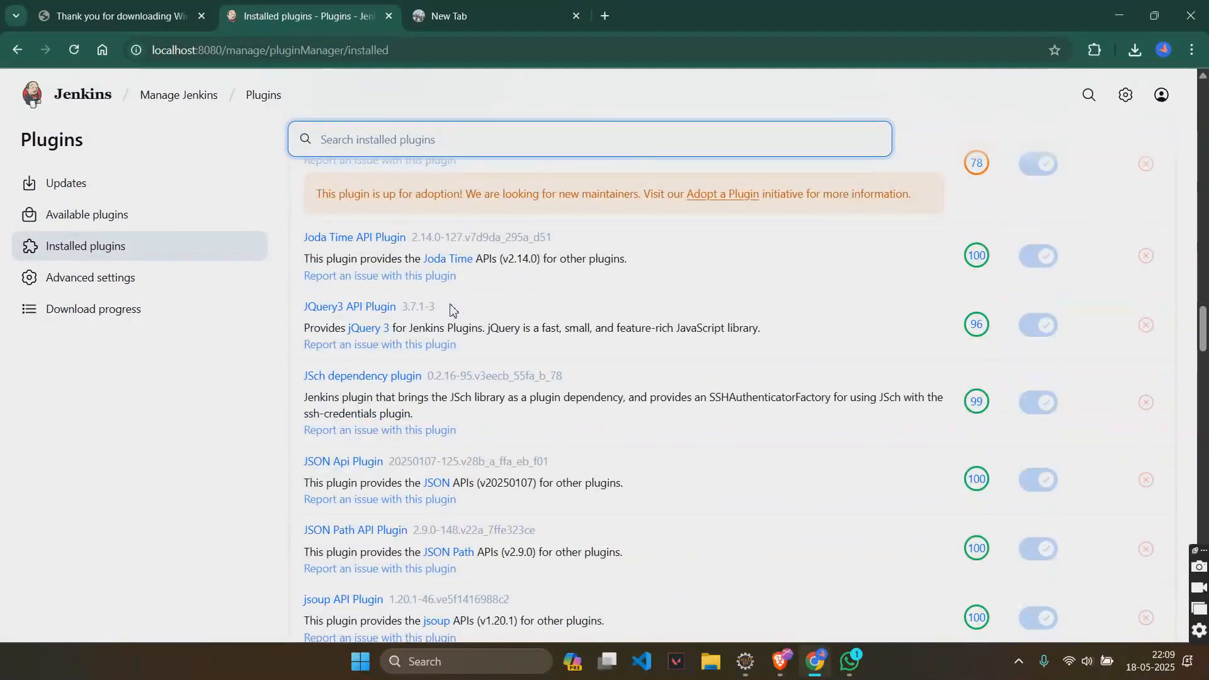
scroll(452, 310, "down", 5)
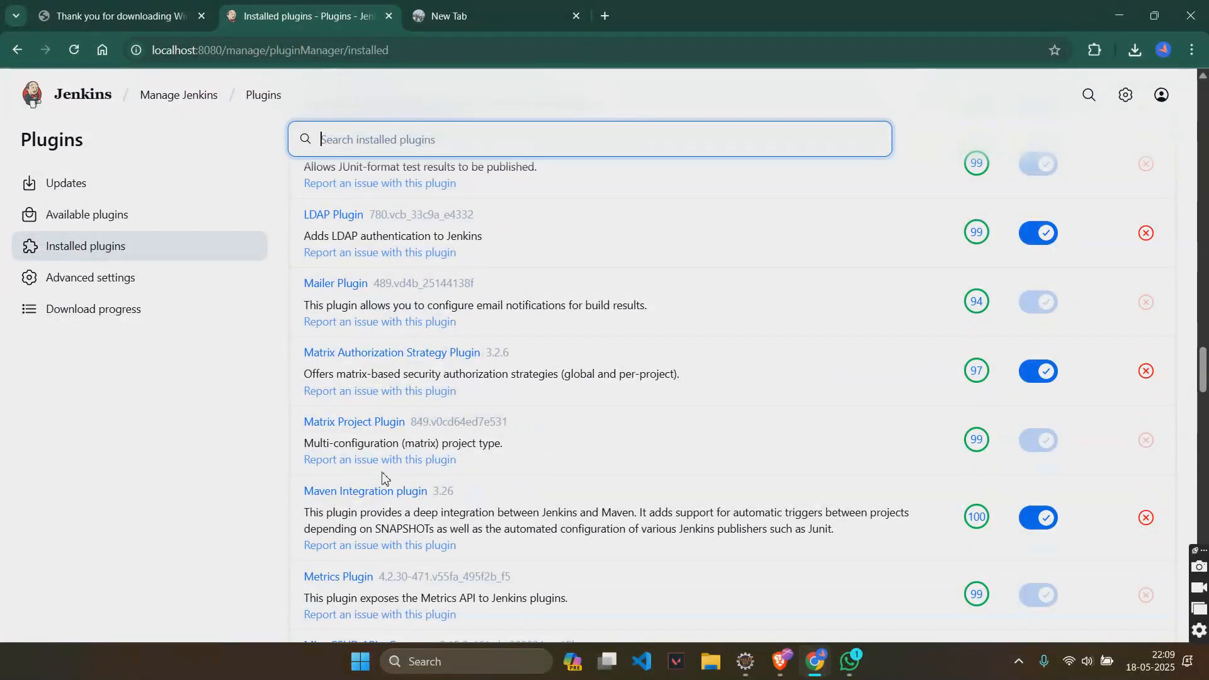
scroll(486, 501, "down", 1)
scroll(486, 501, "down", 1)
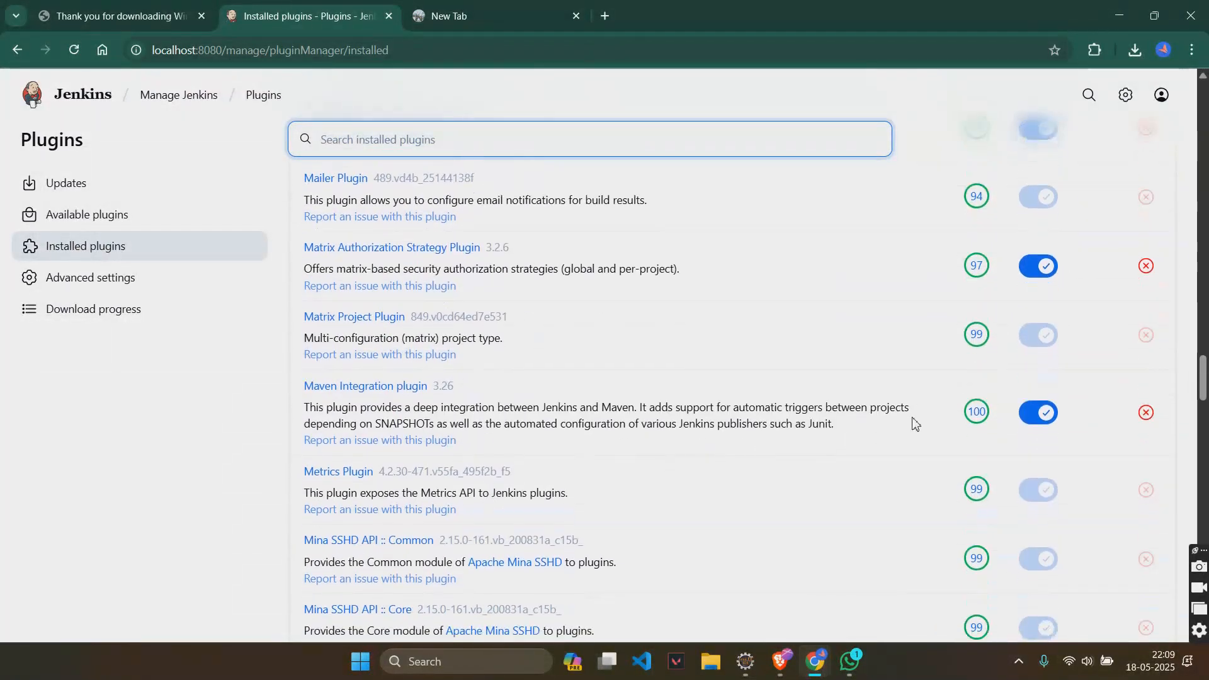
left_click(307, 409)
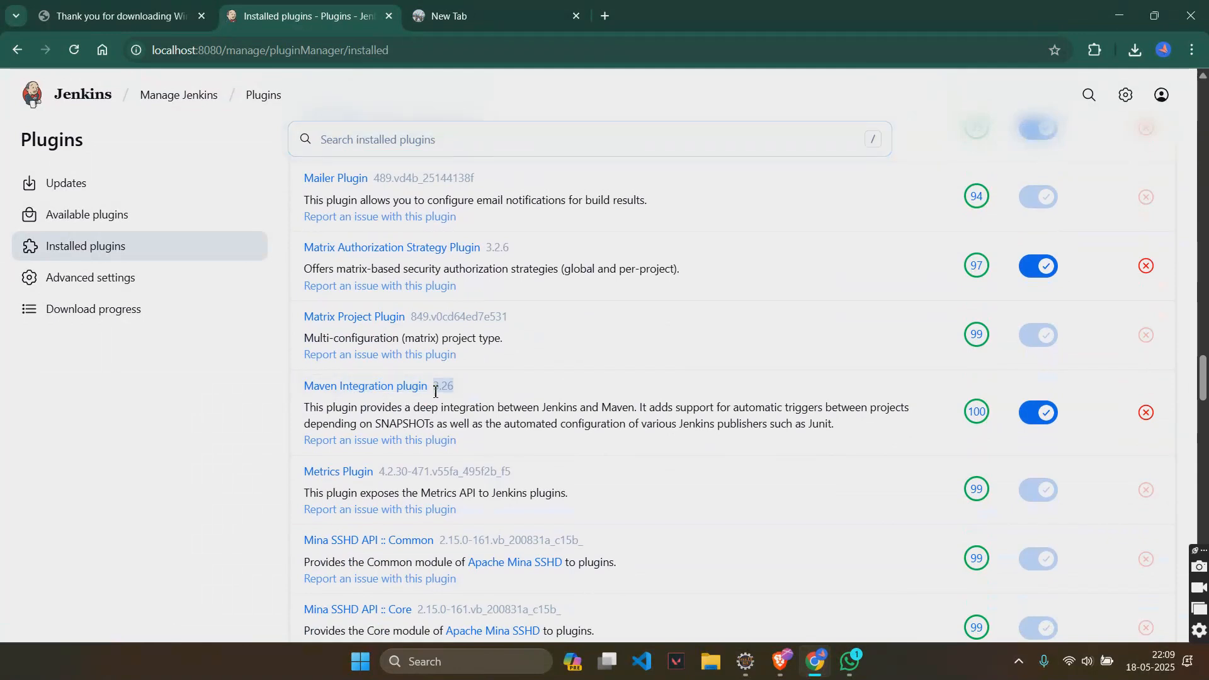
left_click_drag(431, 388, 305, 388)
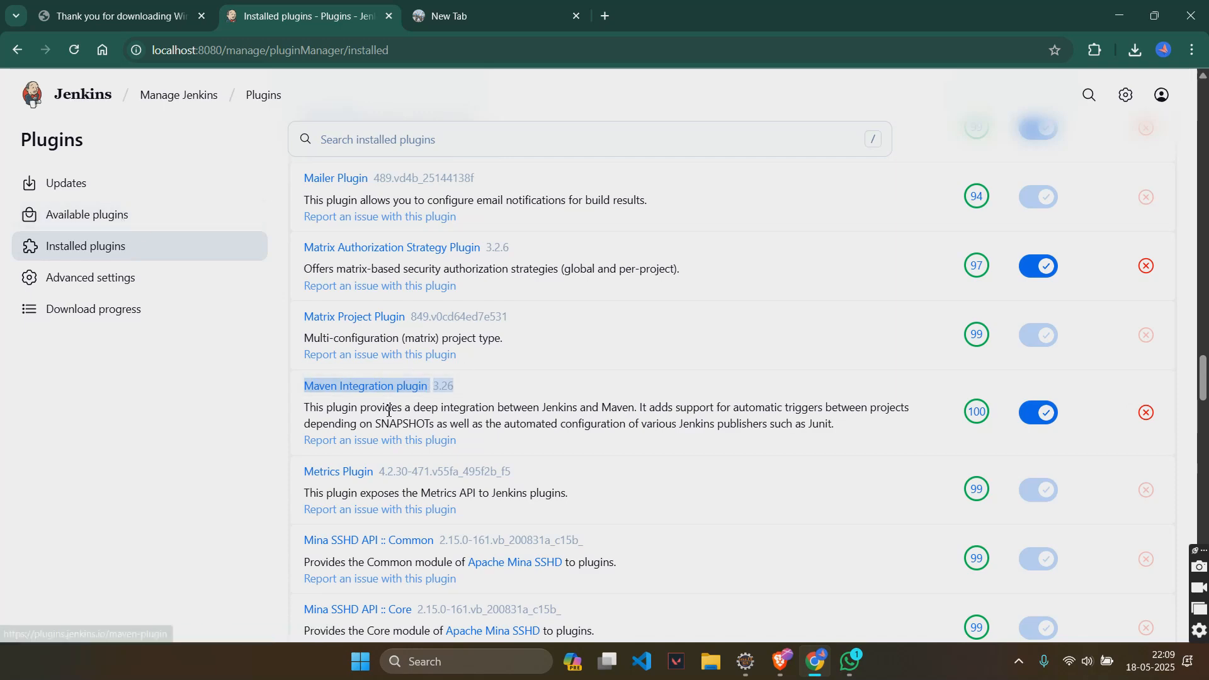
- Review the updates and available plugins lists, both showing nothing new
left_click(229, 251)
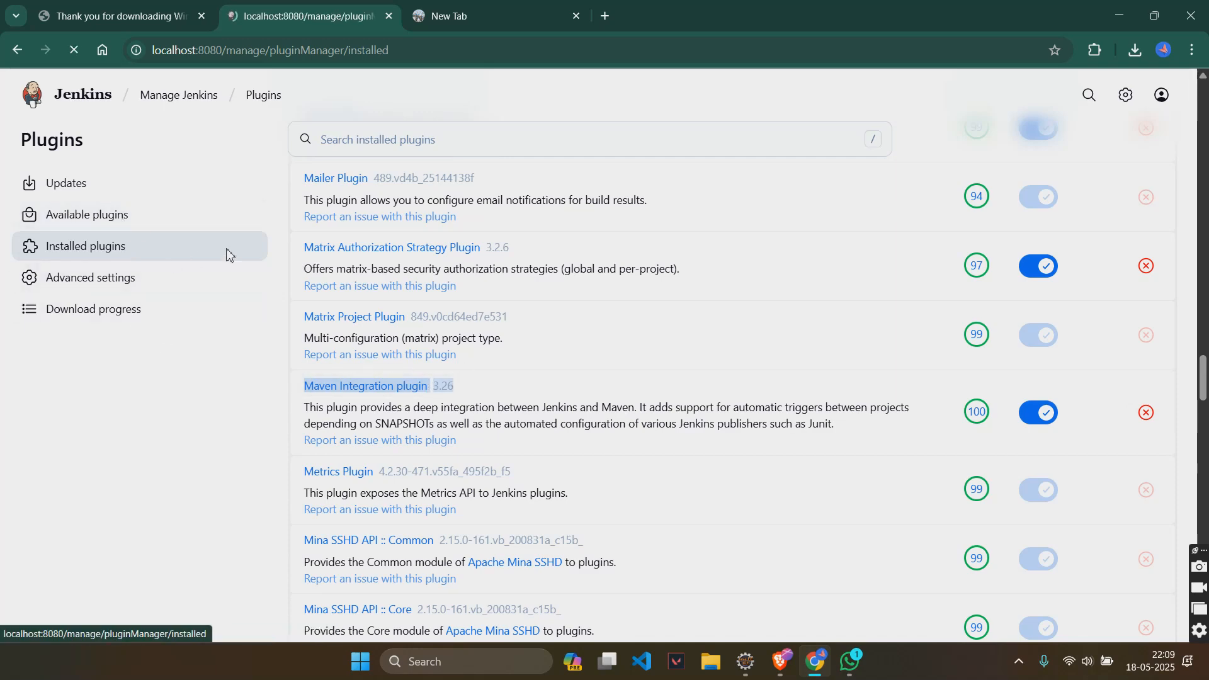
left_click(99, 184)
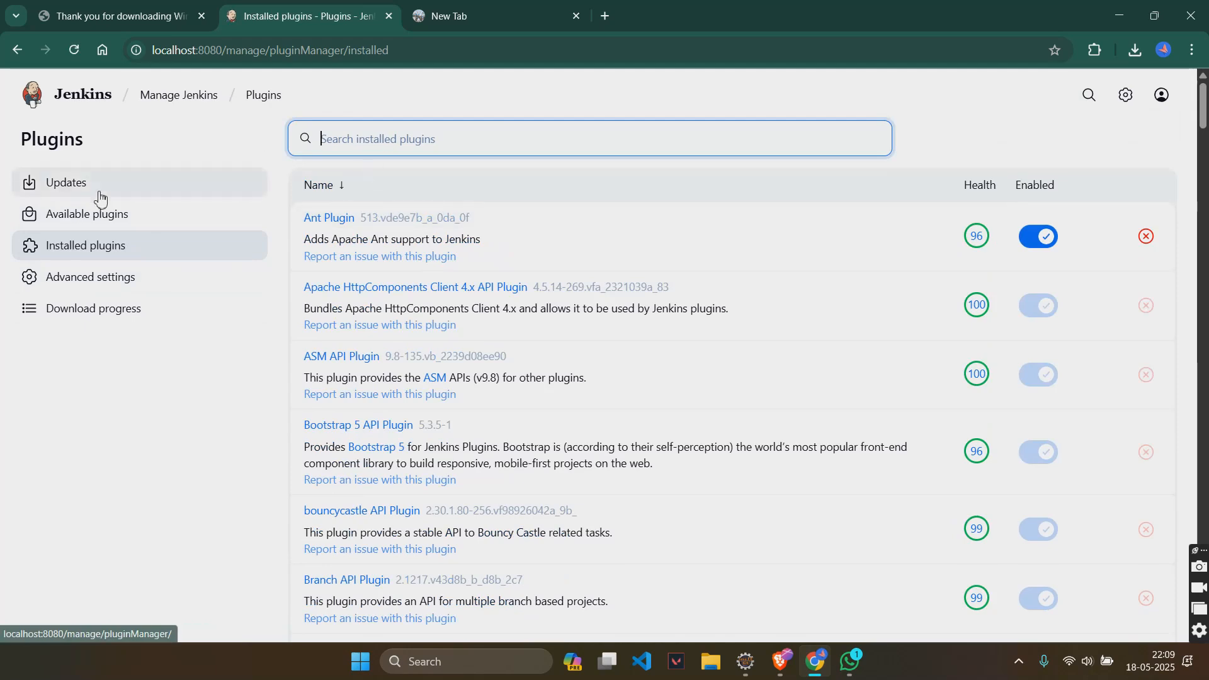
left_click(108, 214)
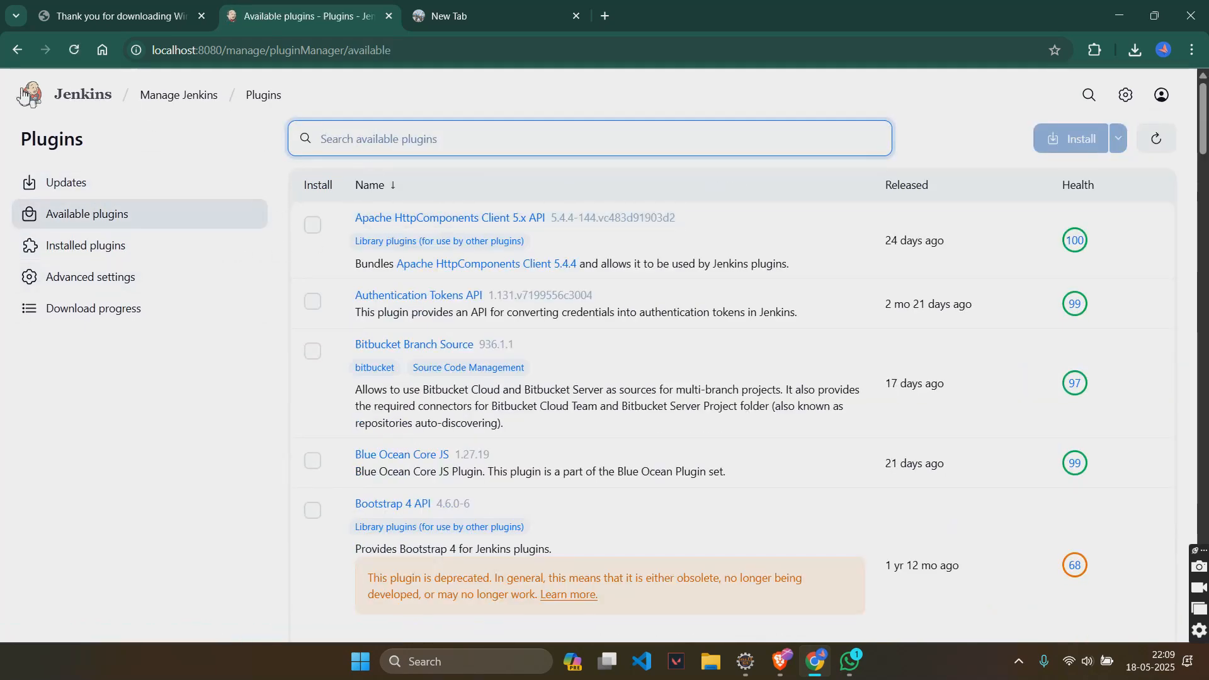
- Start a new item, then abandon the form and return to the dashboard with maventest1
left_click(77, 95)
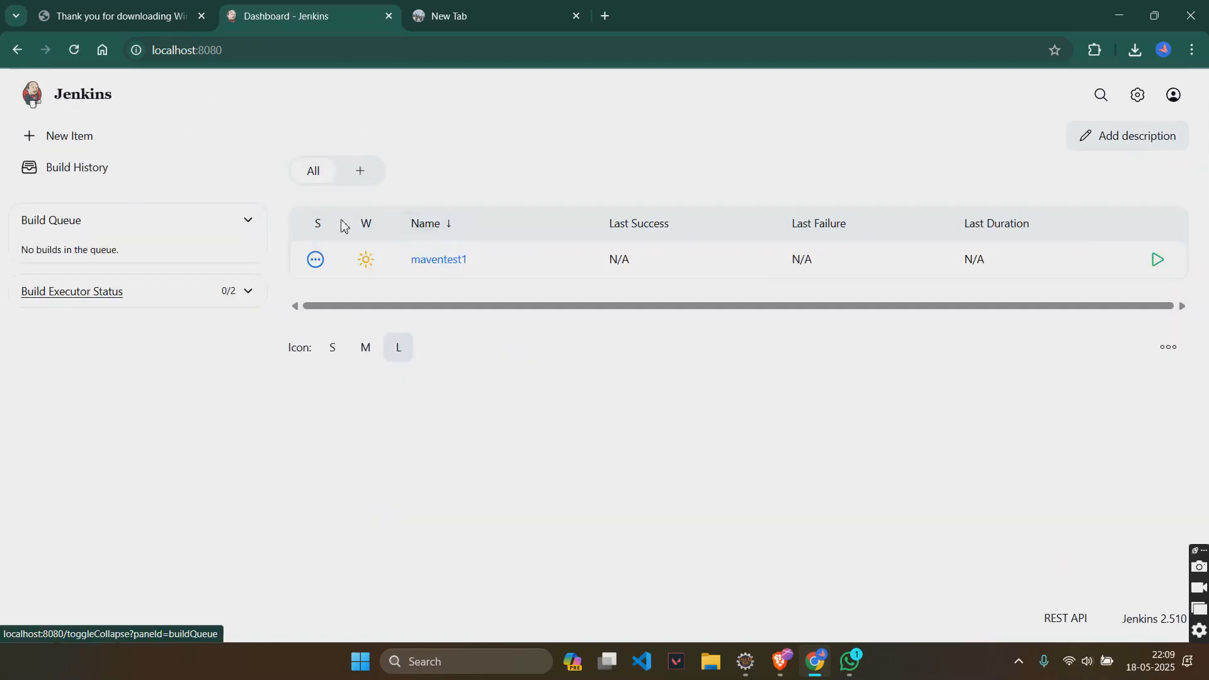
left_click(68, 137)
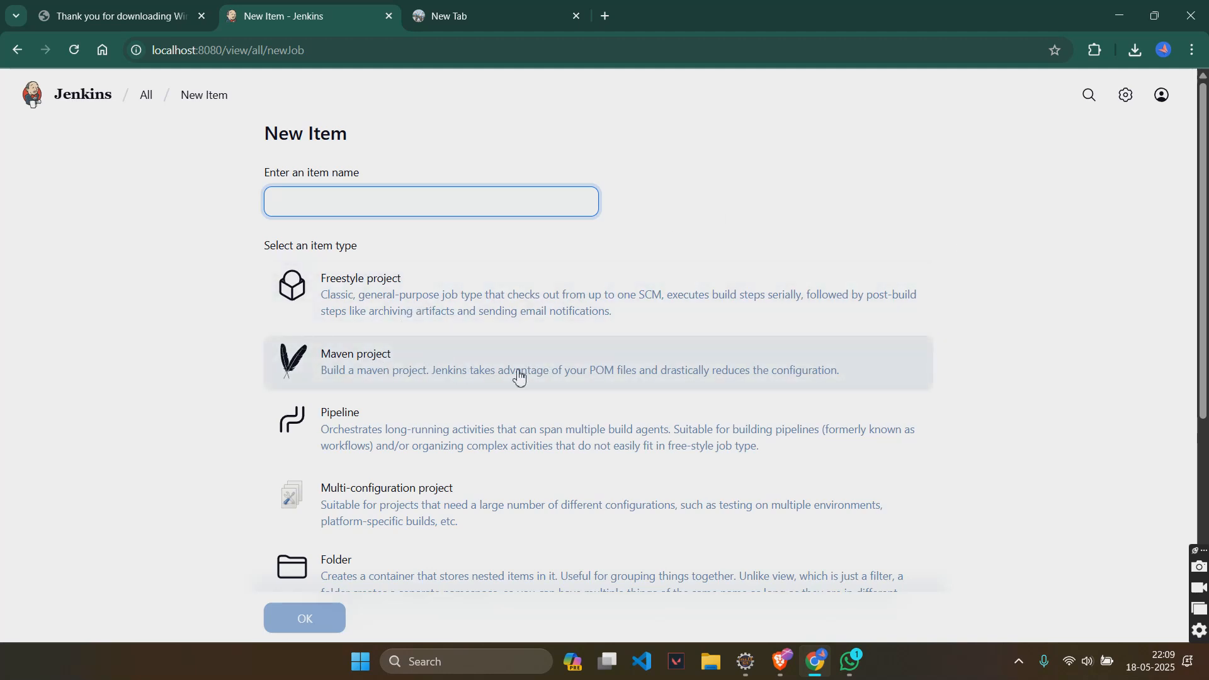
left_click(13, 49)
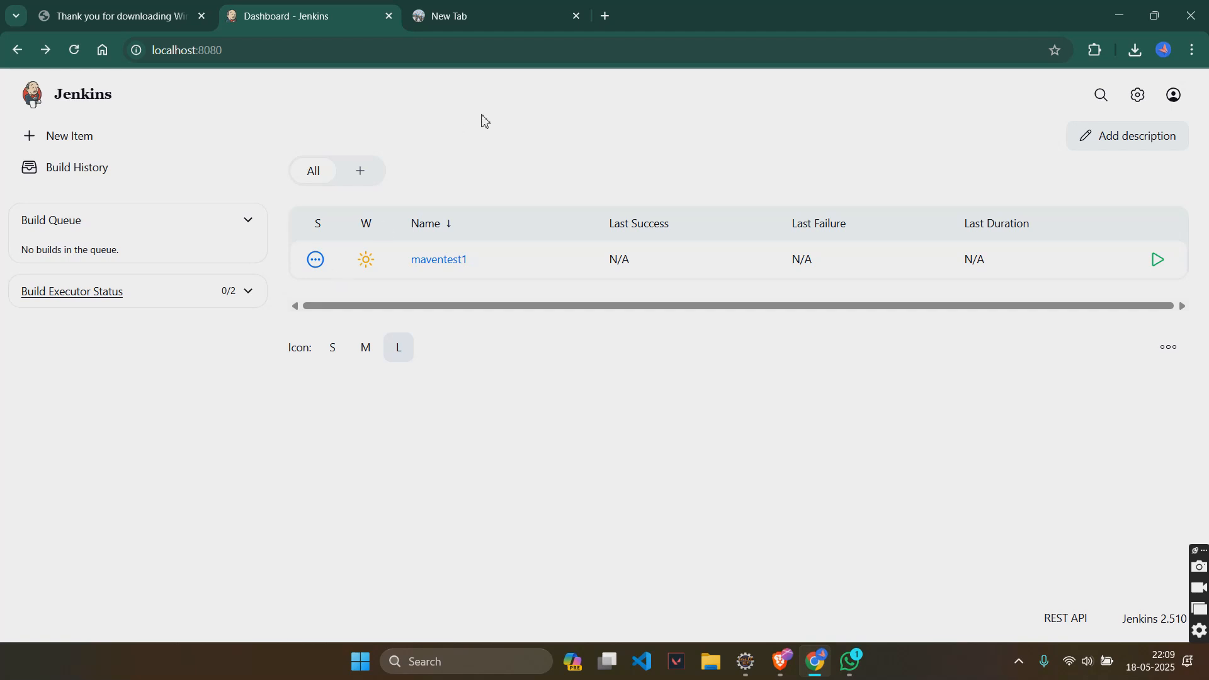
mouse_move(439, 259)
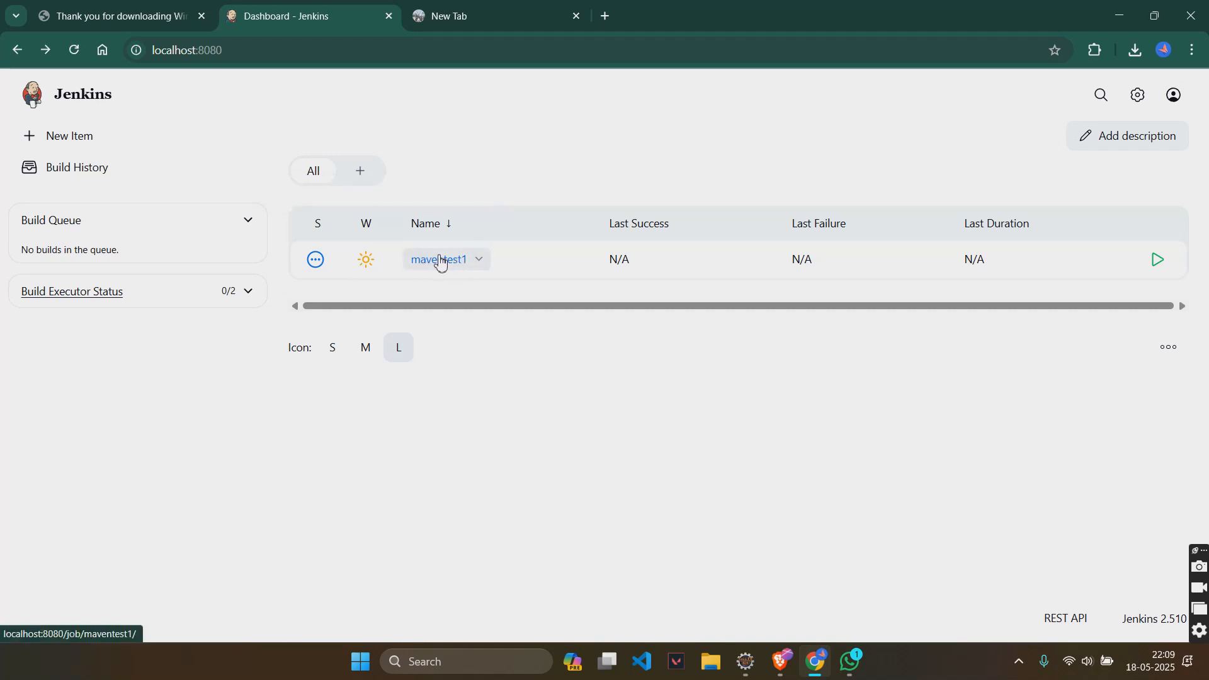
- Visit the maventest1 job page and go back to the dashboard
left_click(479, 259)
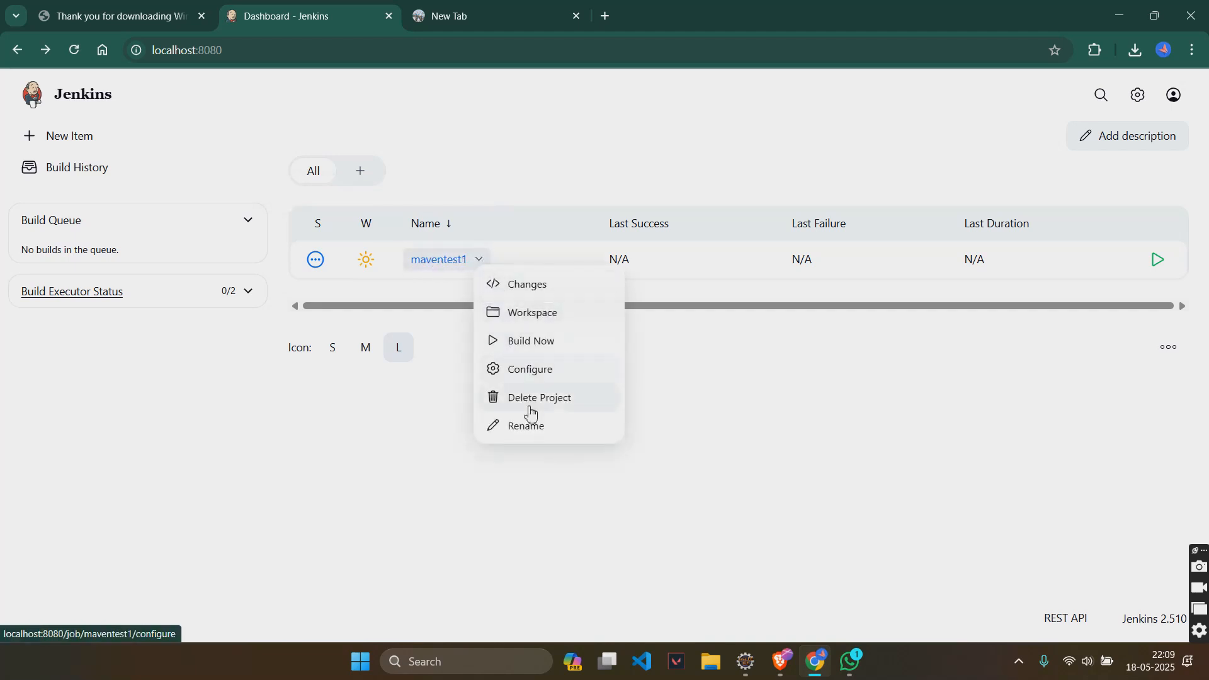
left_click(444, 259)
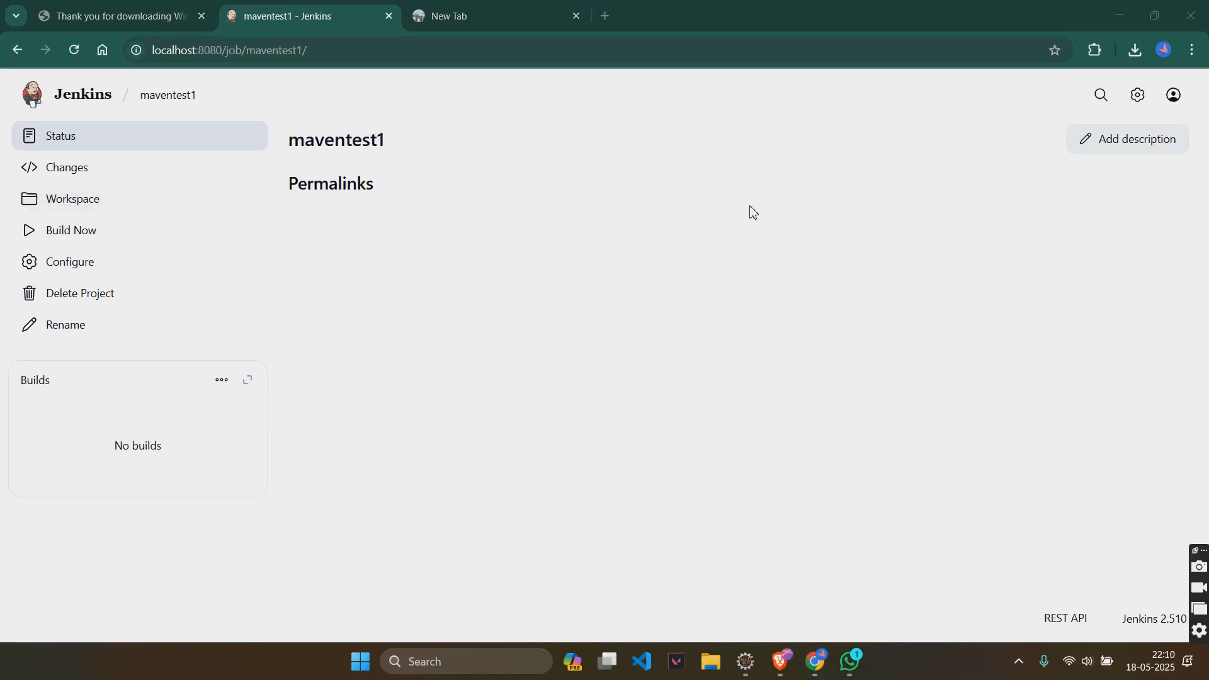
key("alt+Left")
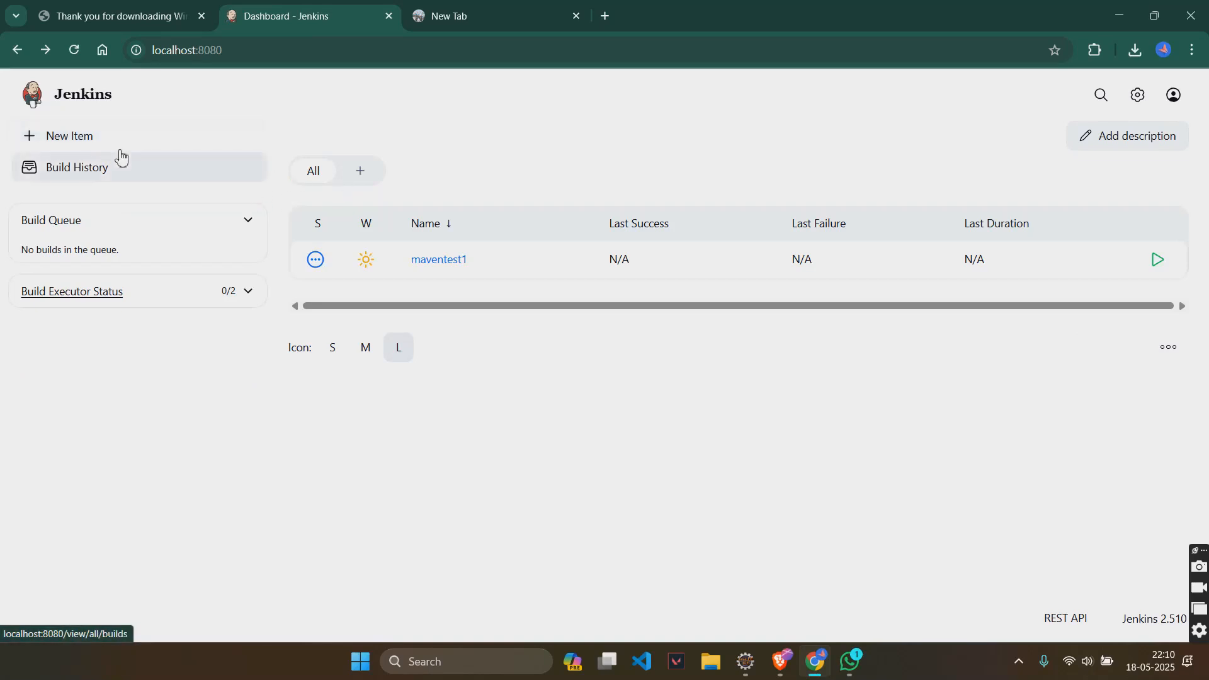
- Create a freestyle project named maventest2 and land on its configuration page
left_click(70, 136)
left_click(378, 202)
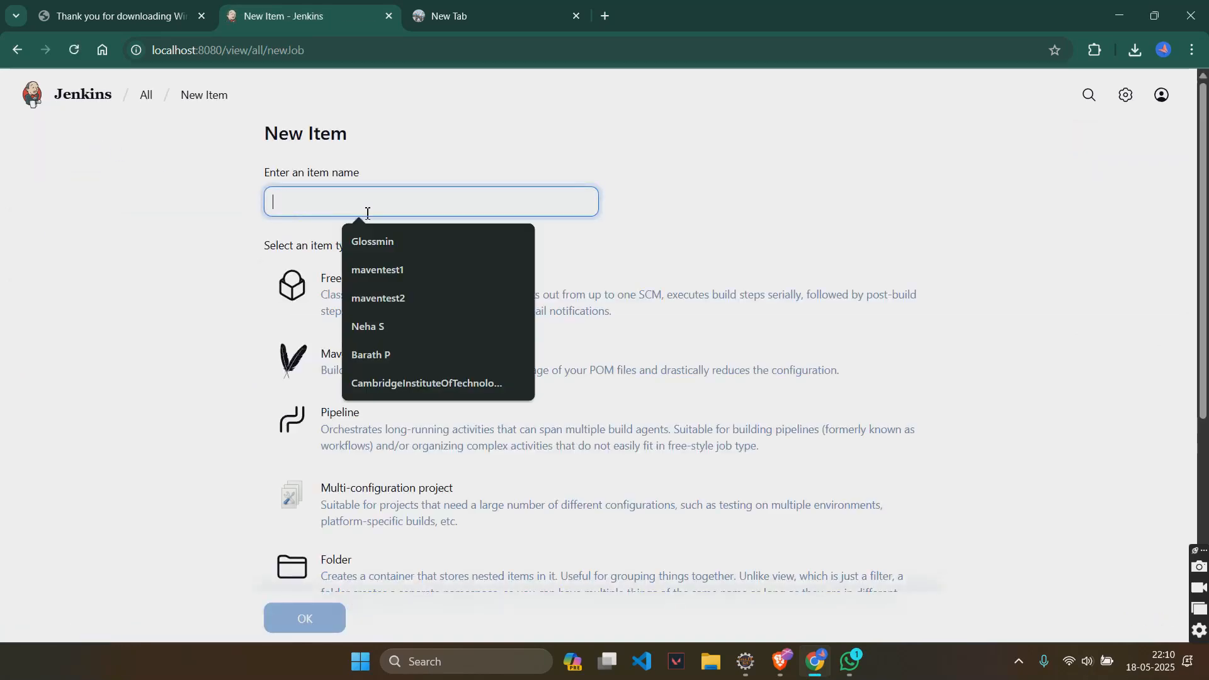
left_click(396, 296)
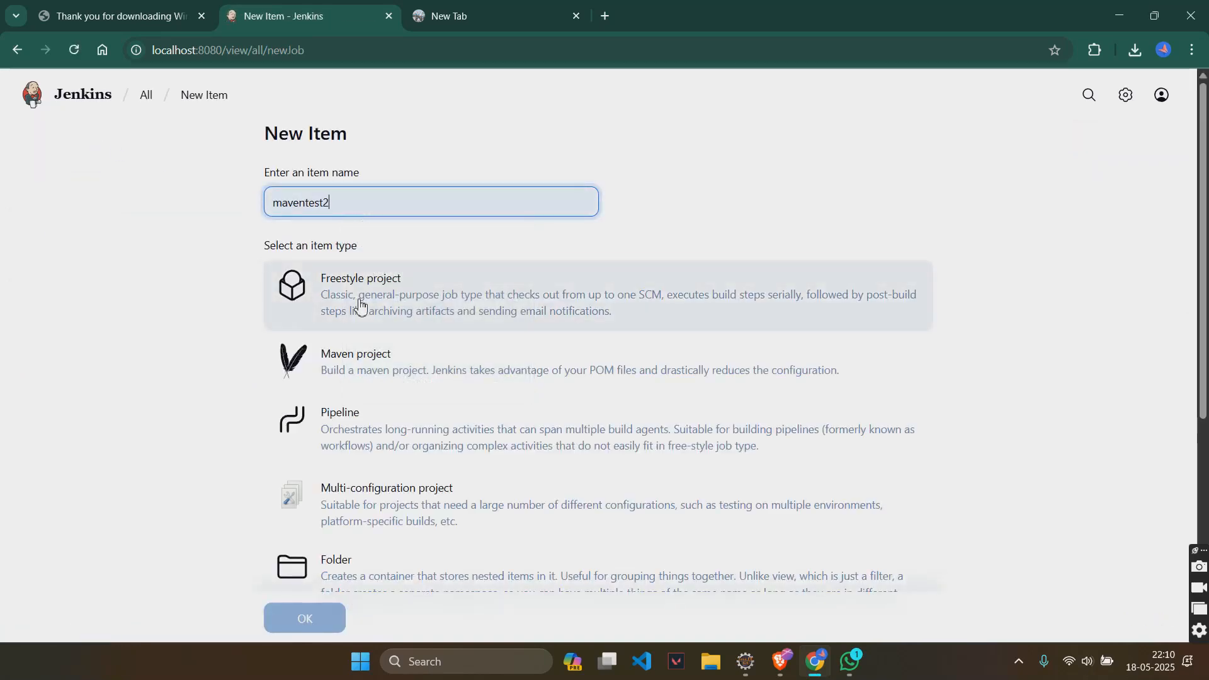
left_click(360, 304)
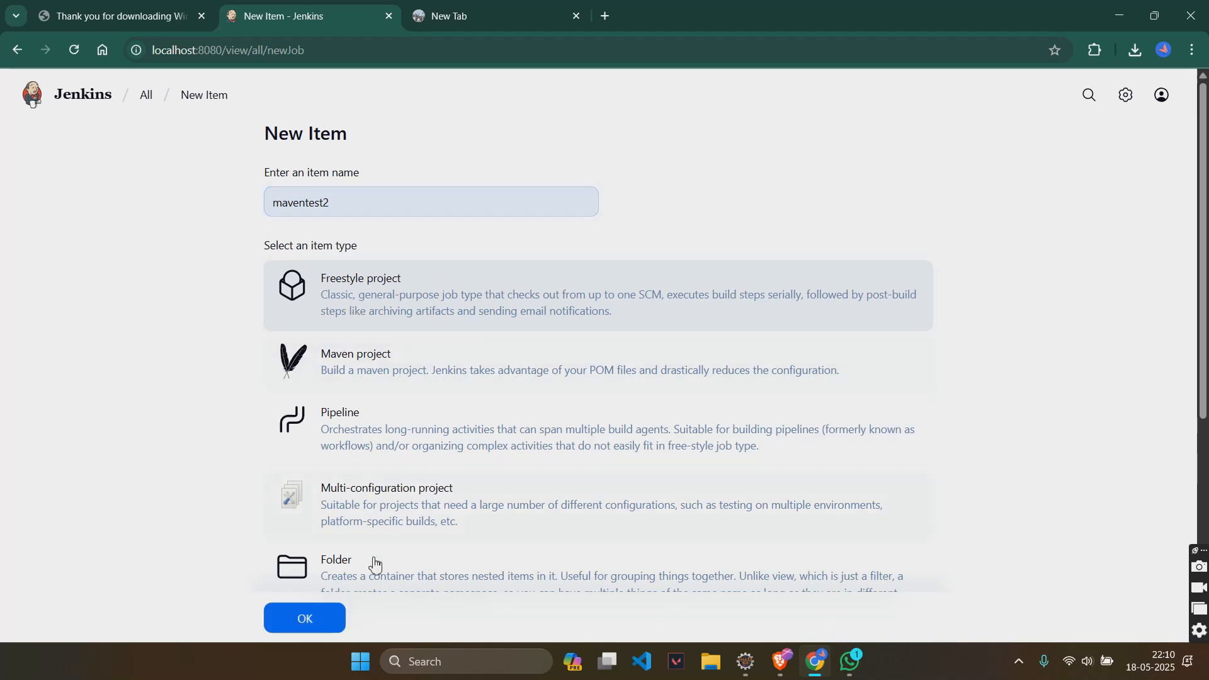
left_click(322, 617)
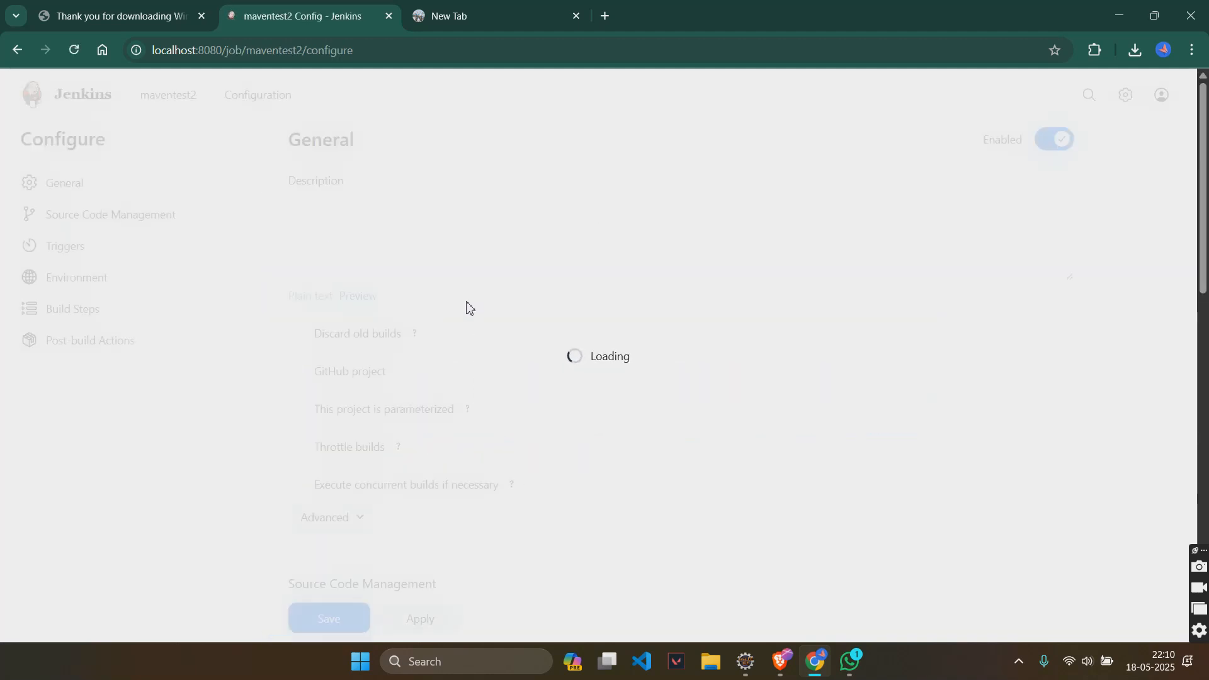
scroll(430, 152, "down", 3)
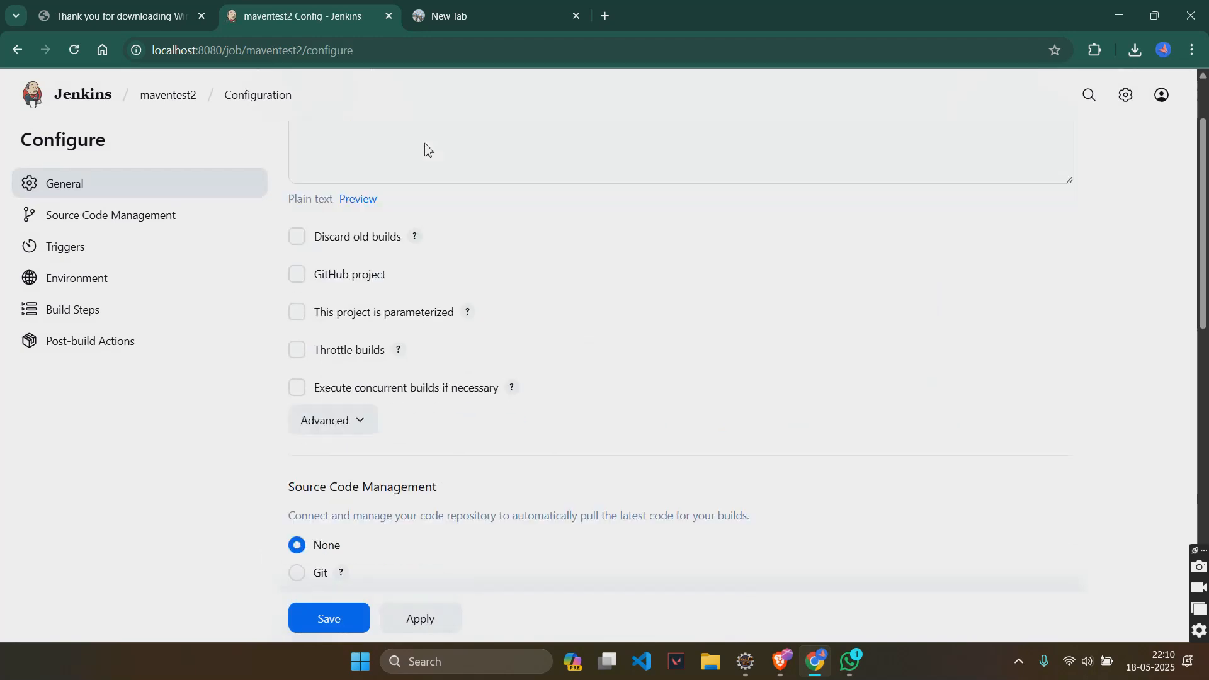
scroll(430, 151, "down", 3)
scroll(430, 152, "down", 2)
scroll(434, 176, "up", 5)
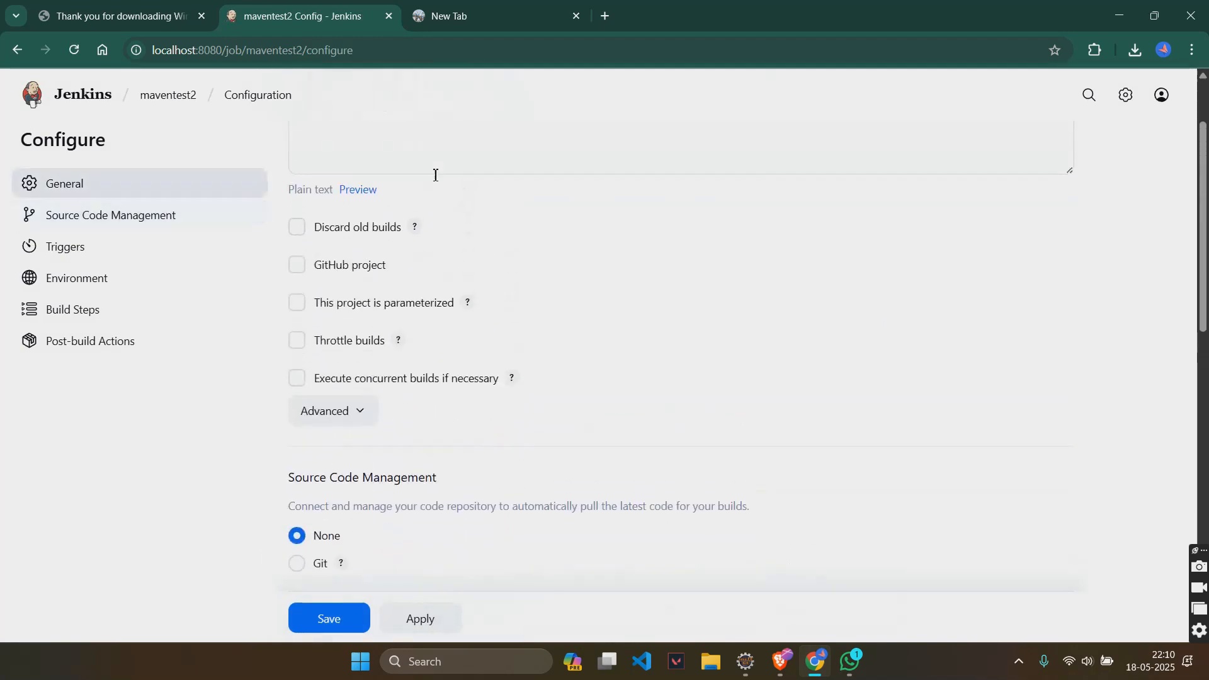
scroll(434, 176, "down", 3)
scroll(434, 176, "down", 3)
scroll(434, 176, "down", 3)
scroll(433, 176, "down", 3)
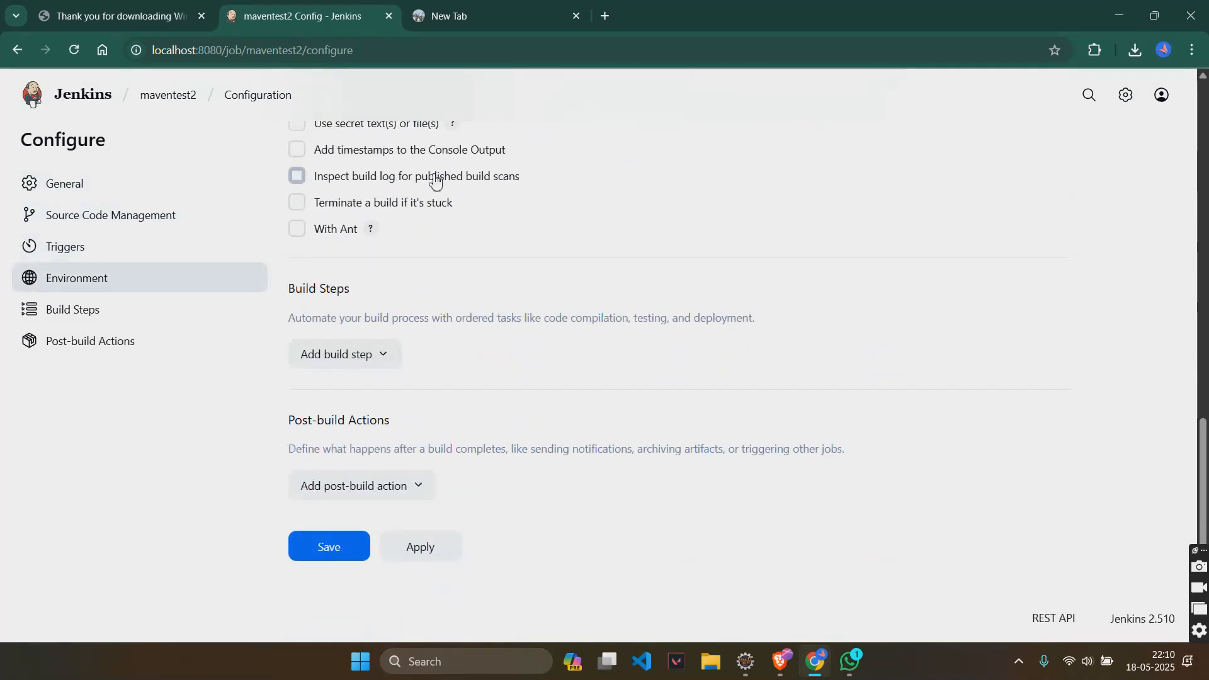
- Add an 'Invoke top-level Maven targets' build step to maventest2
left_click_drag(357, 290, 278, 292)
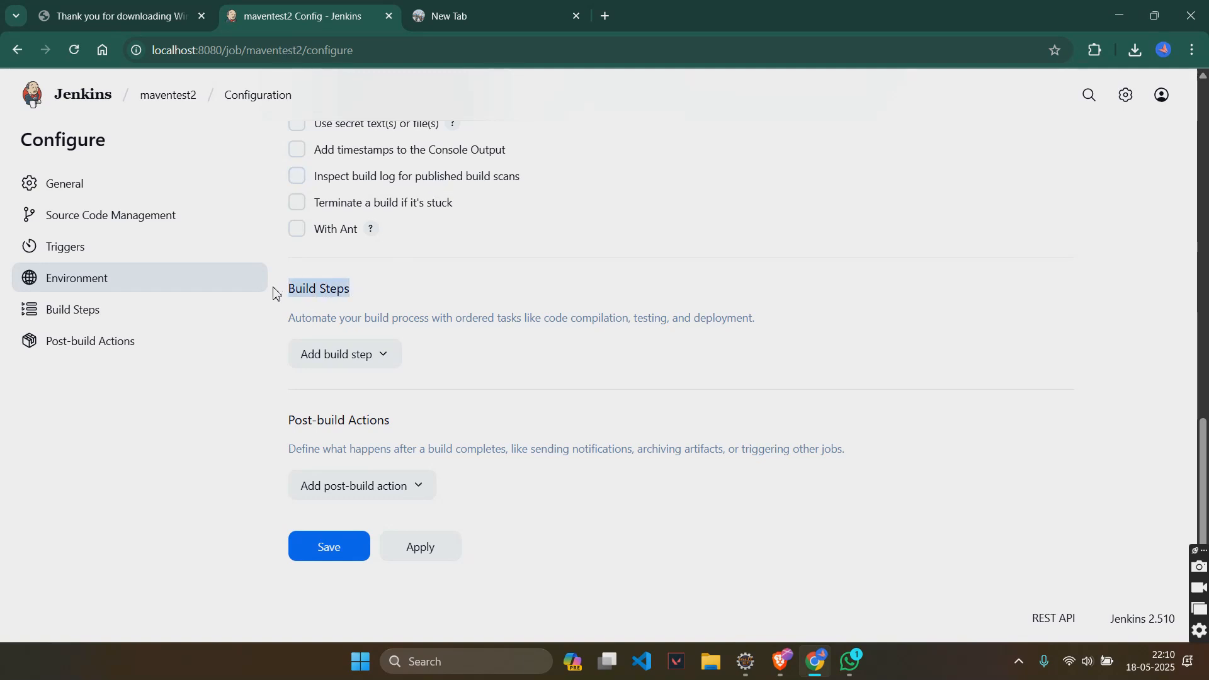
left_click(378, 354)
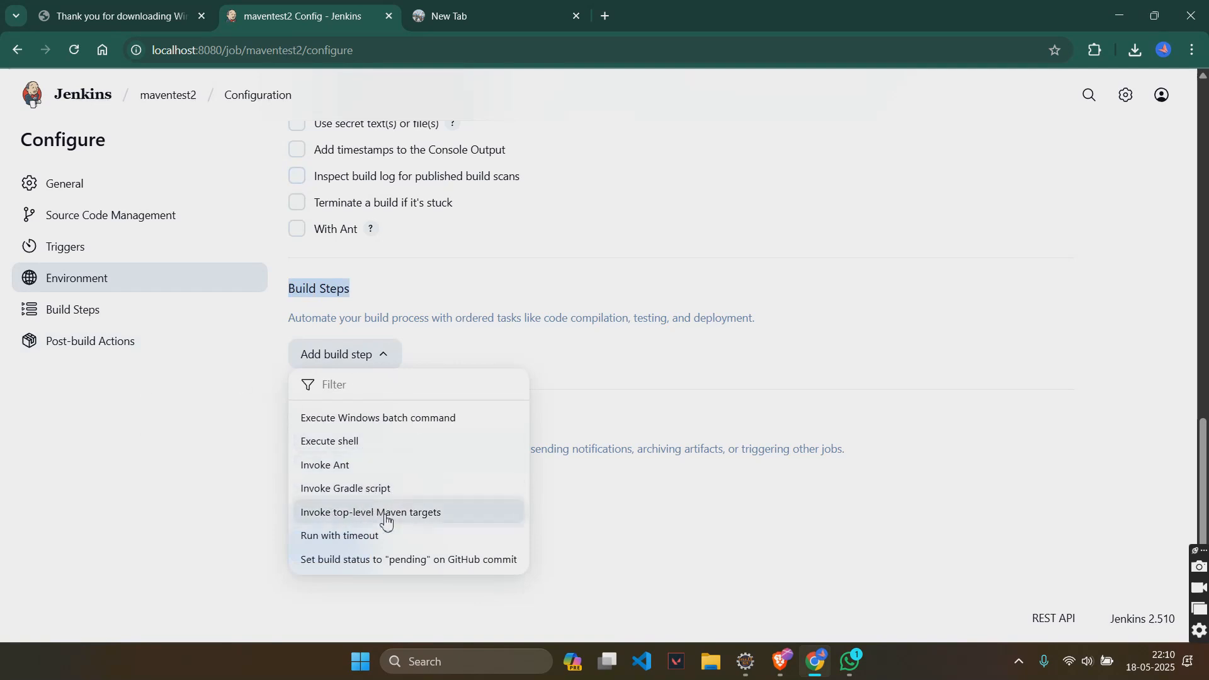
left_click(388, 515)
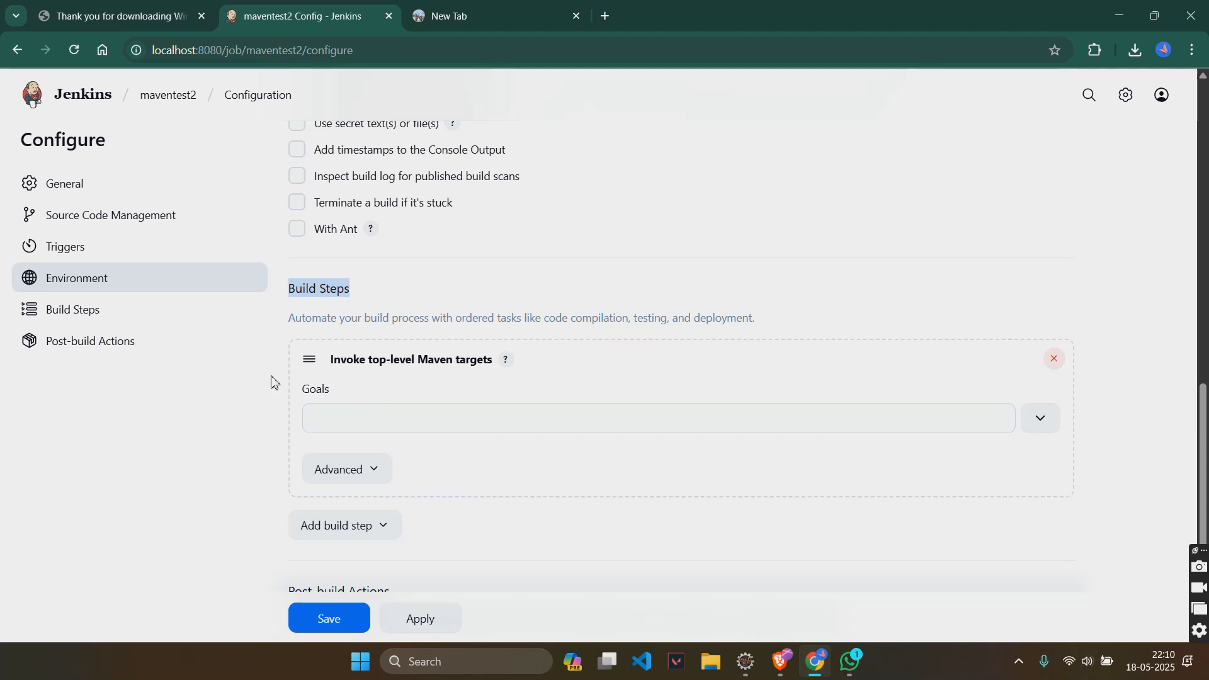
- Set the Maven goals to clean install, reveal the advanced options, and switch to Eclipse
left_click(329, 423)
type("MAVEN_HOME")
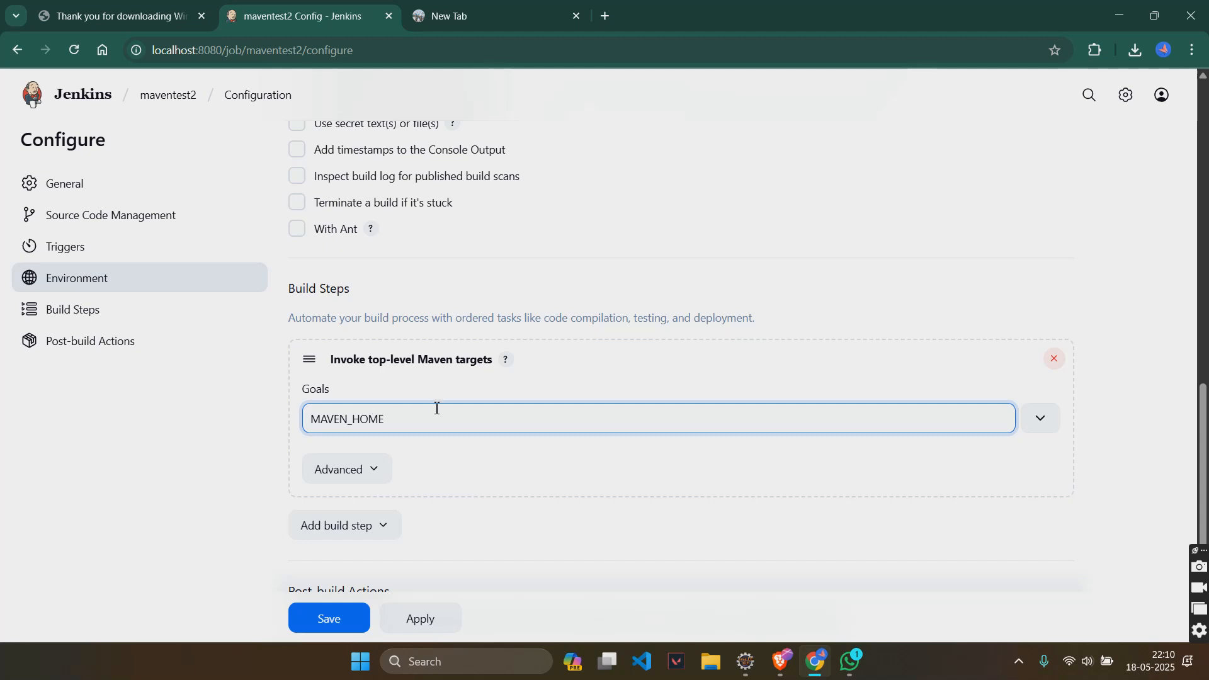
left_click_drag(437, 416, 248, 423)
key("BackSpace")
scroll(420, 404, "down", 2)
scroll(420, 404, "down", 1)
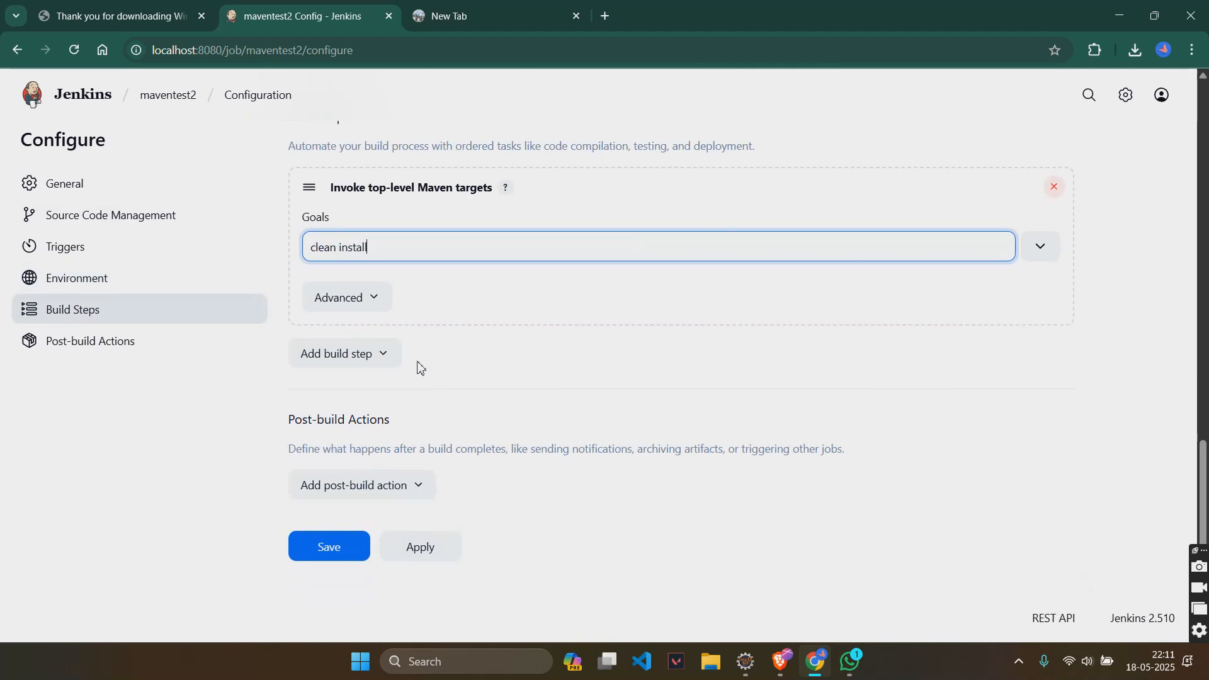
left_click(370, 299)
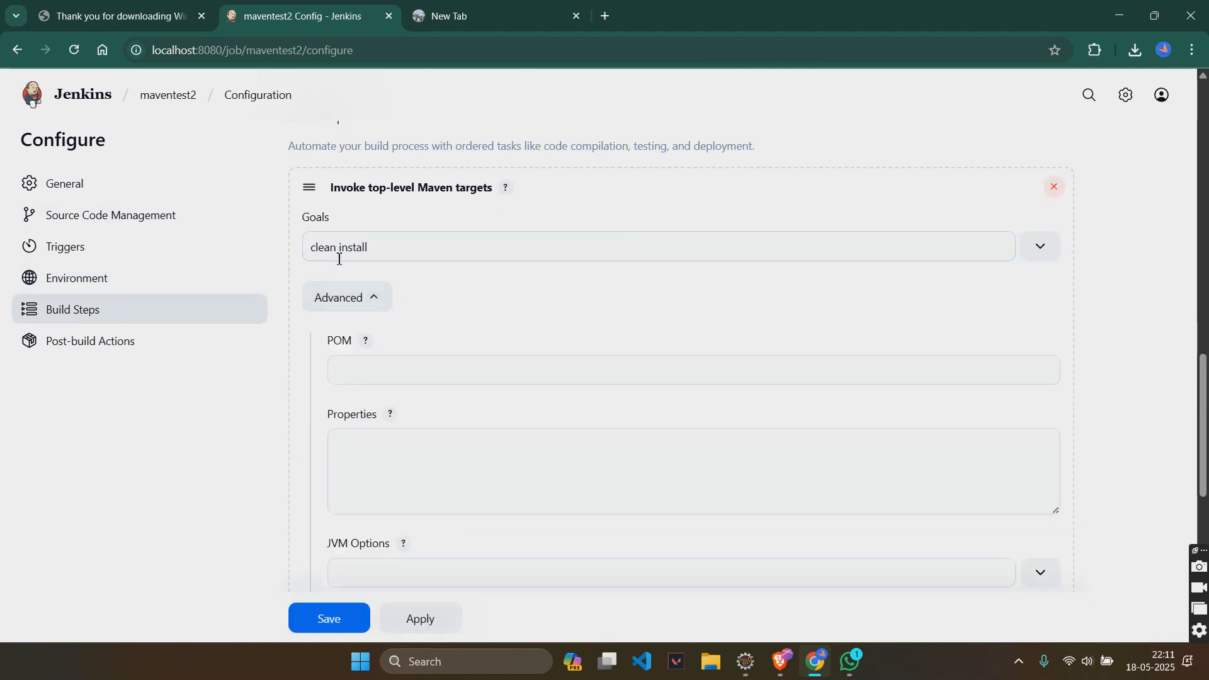
scroll(385, 281, "up", 1)
scroll(445, 385, "down", 1)
left_click(744, 661)
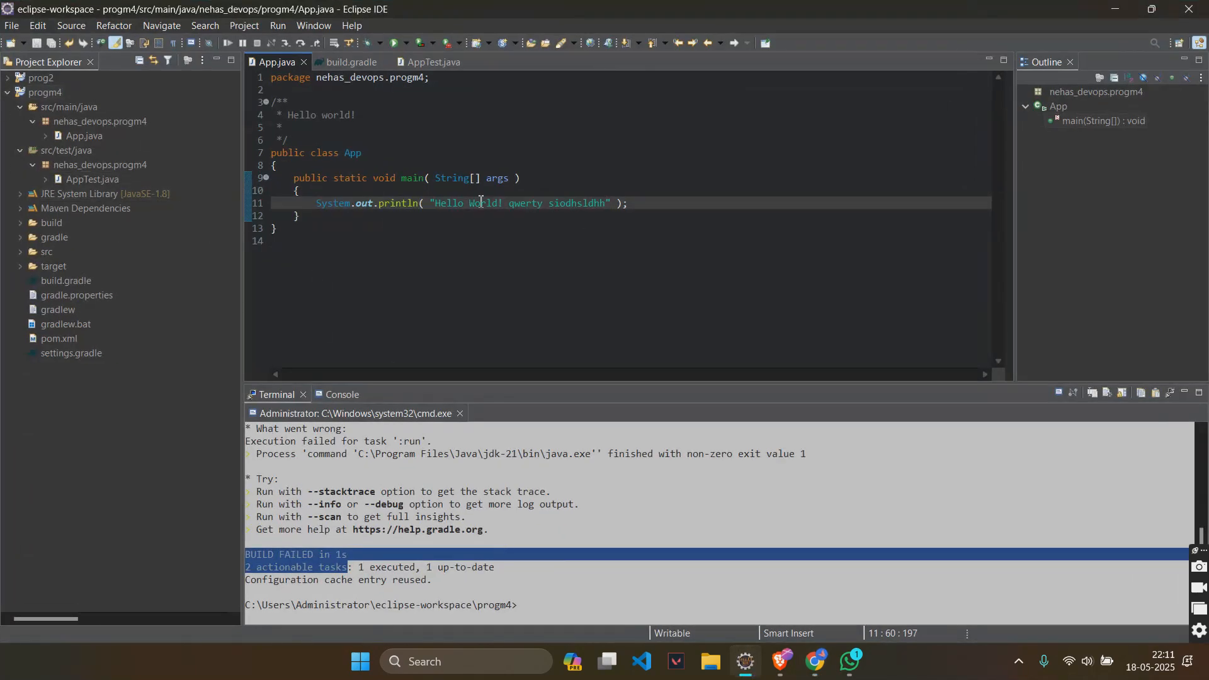
- Expand the prog2 project and open its pom.xml in the editor
double_click(41, 78)
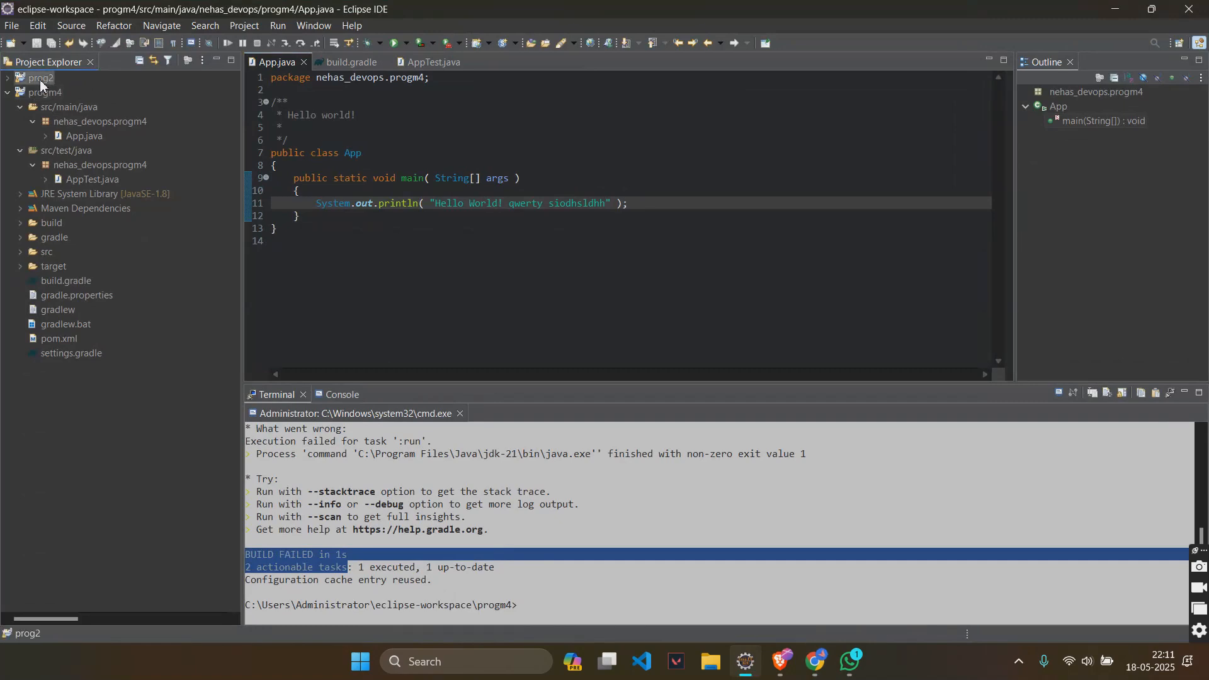
right_click(56, 180)
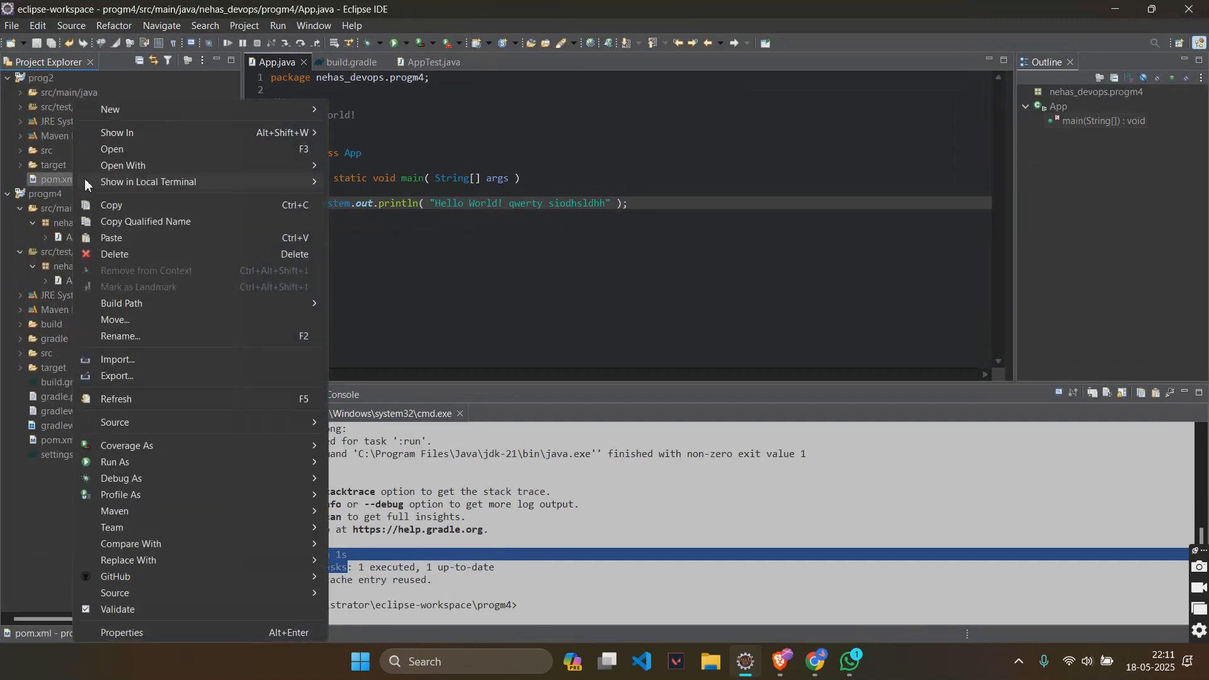
left_click(48, 179)
double_click(48, 180)
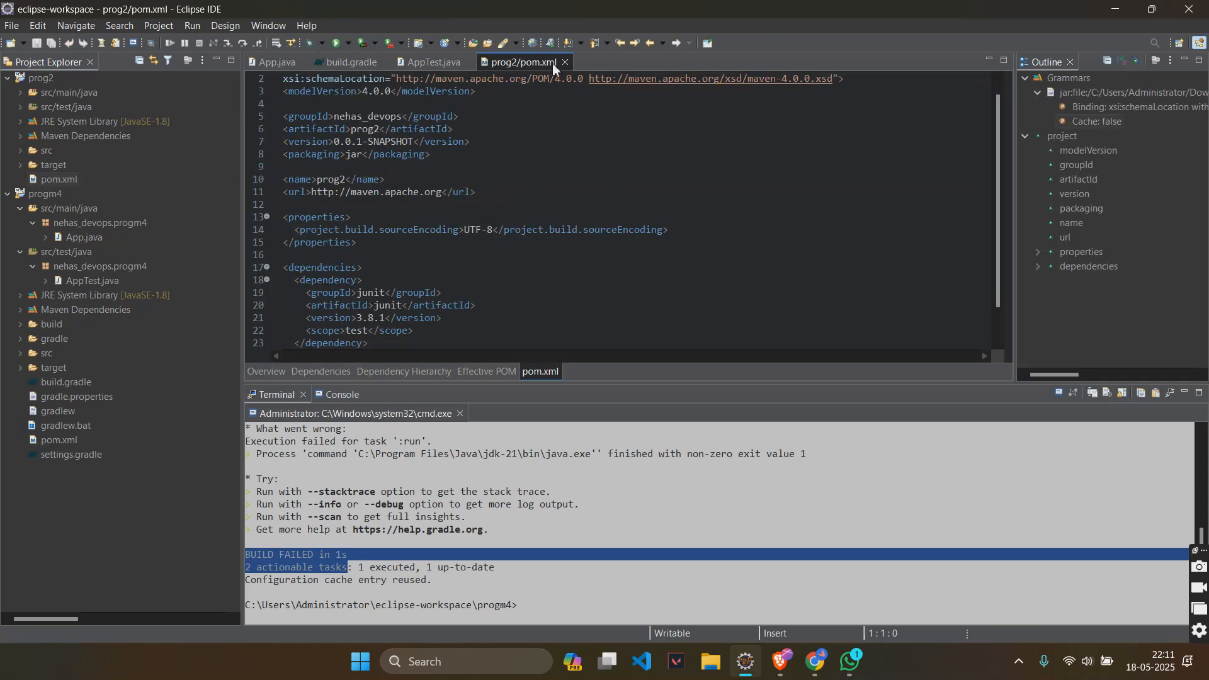
left_click(418, 499)
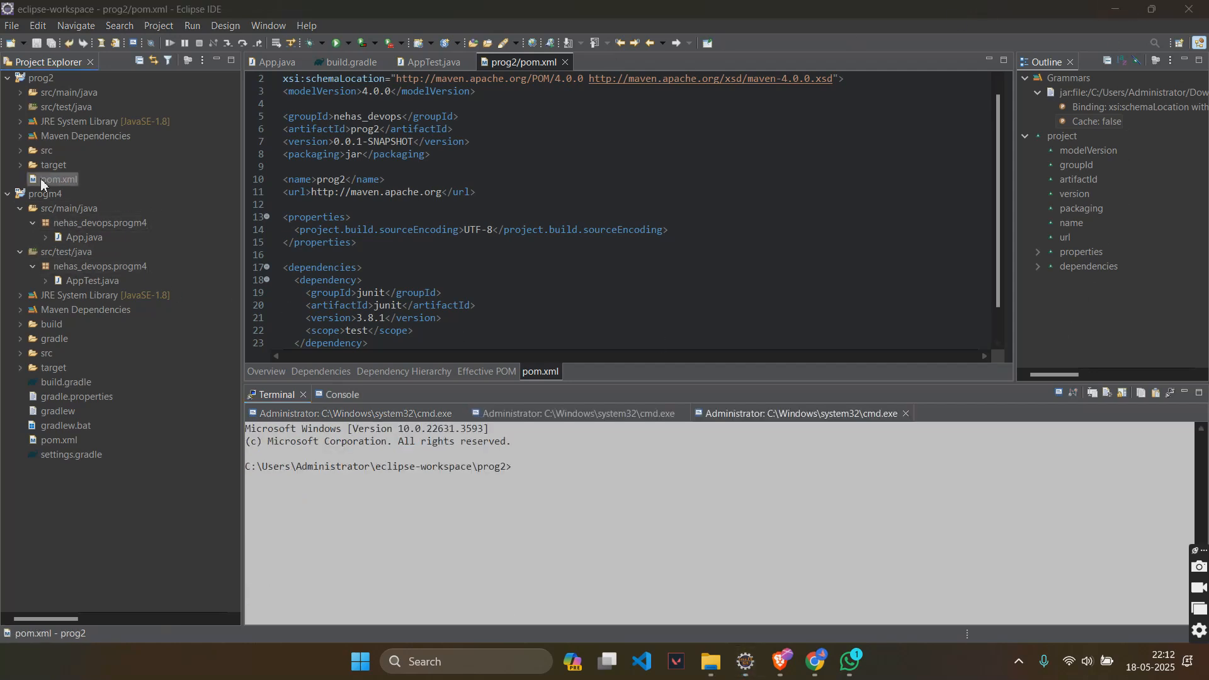
- Copy the full file-system location of prog2's pom.xml from its resource properties
right_click(59, 179)
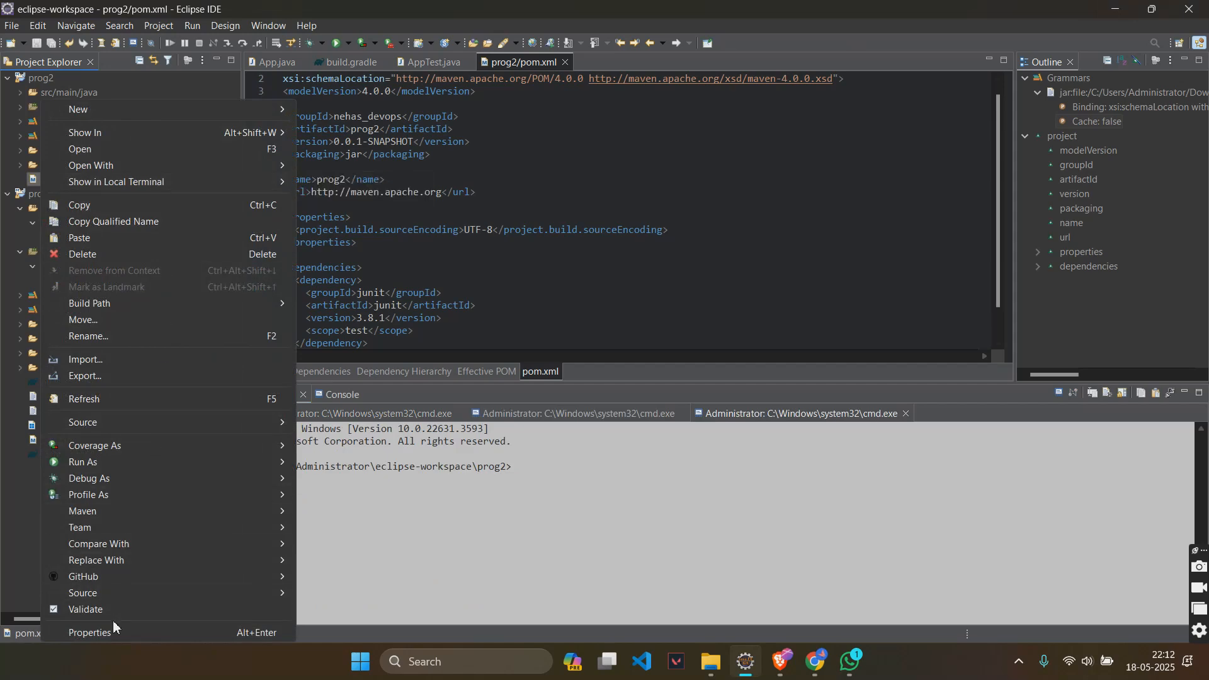
left_click(90, 633)
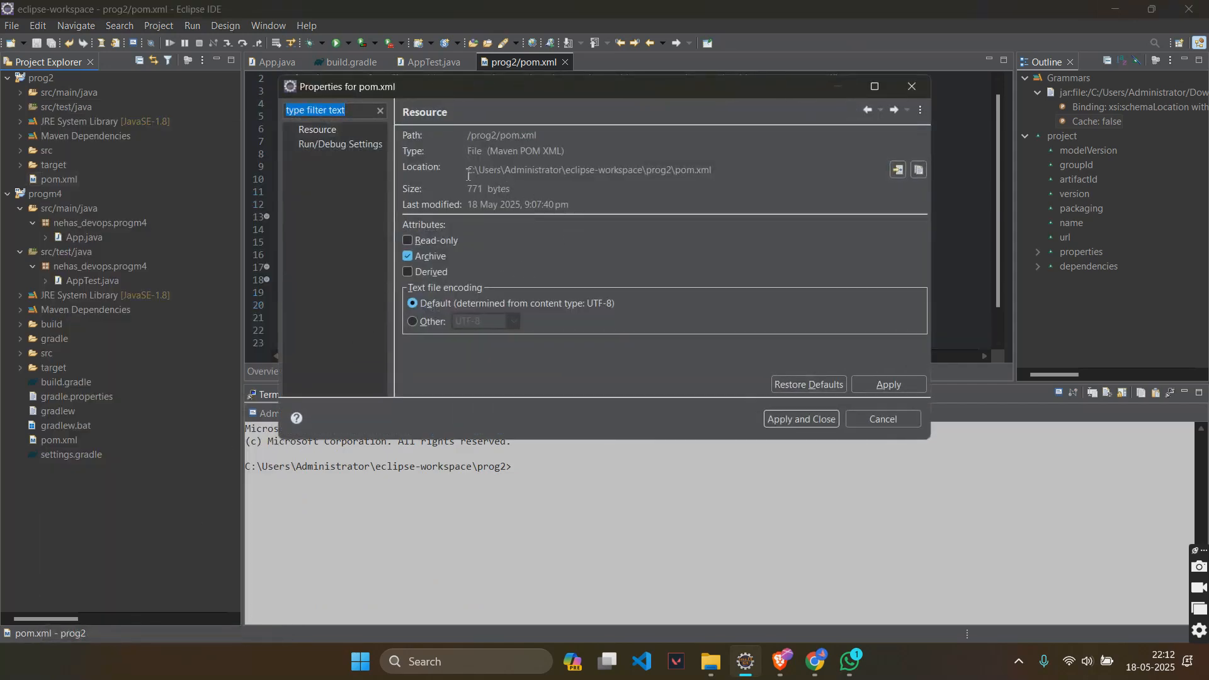
left_click_drag(468, 171, 712, 172)
key("ctrl+c")
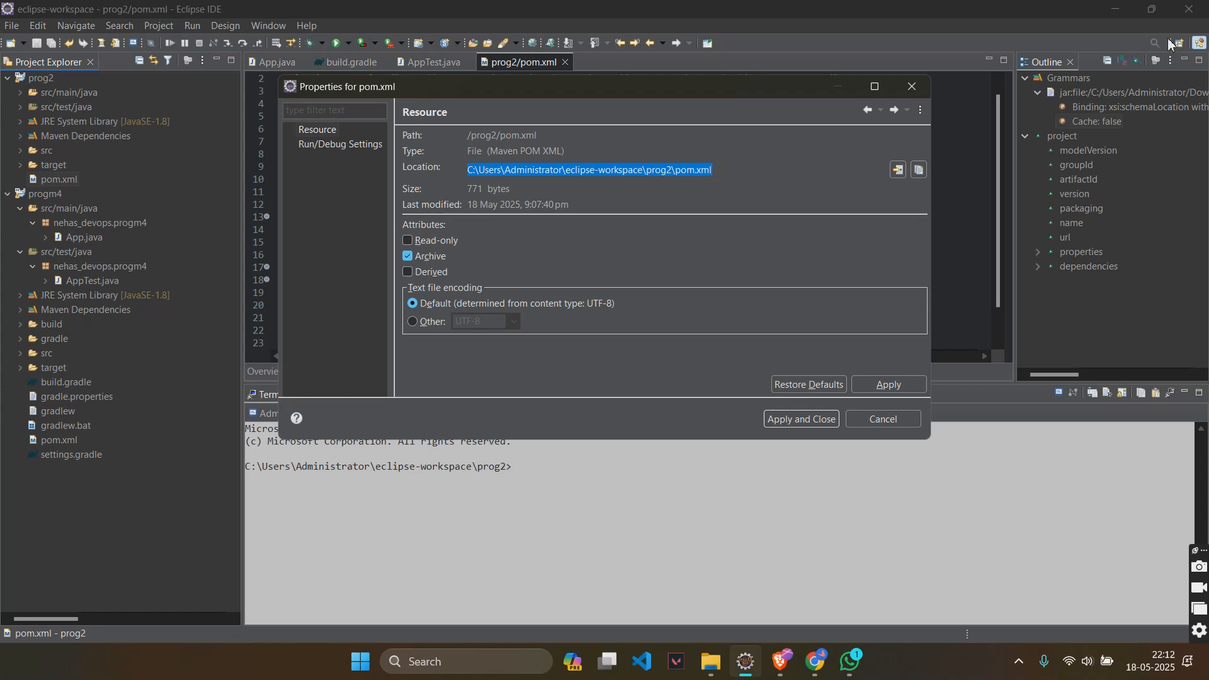
left_click(883, 419)
- Paste prog2's pom.xml path into the Maven step's POM field and save maventest2
left_click(1116, 8)
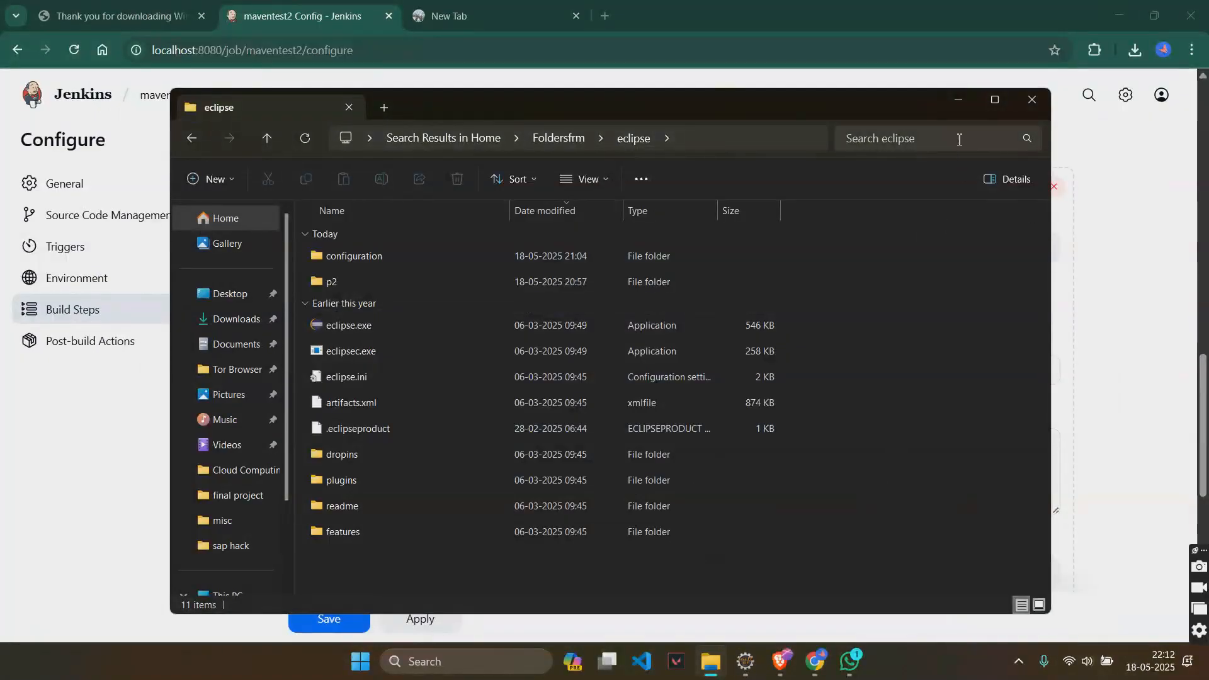
left_click(961, 101)
left_click(376, 376)
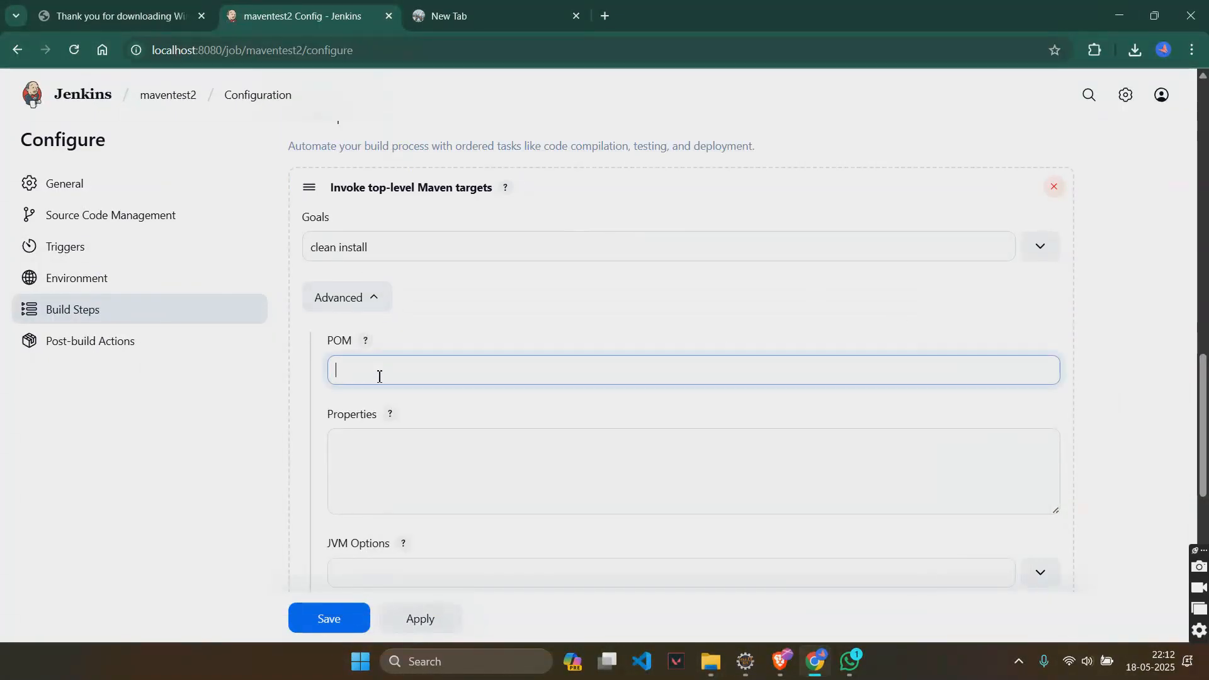
key("ctrl+v")
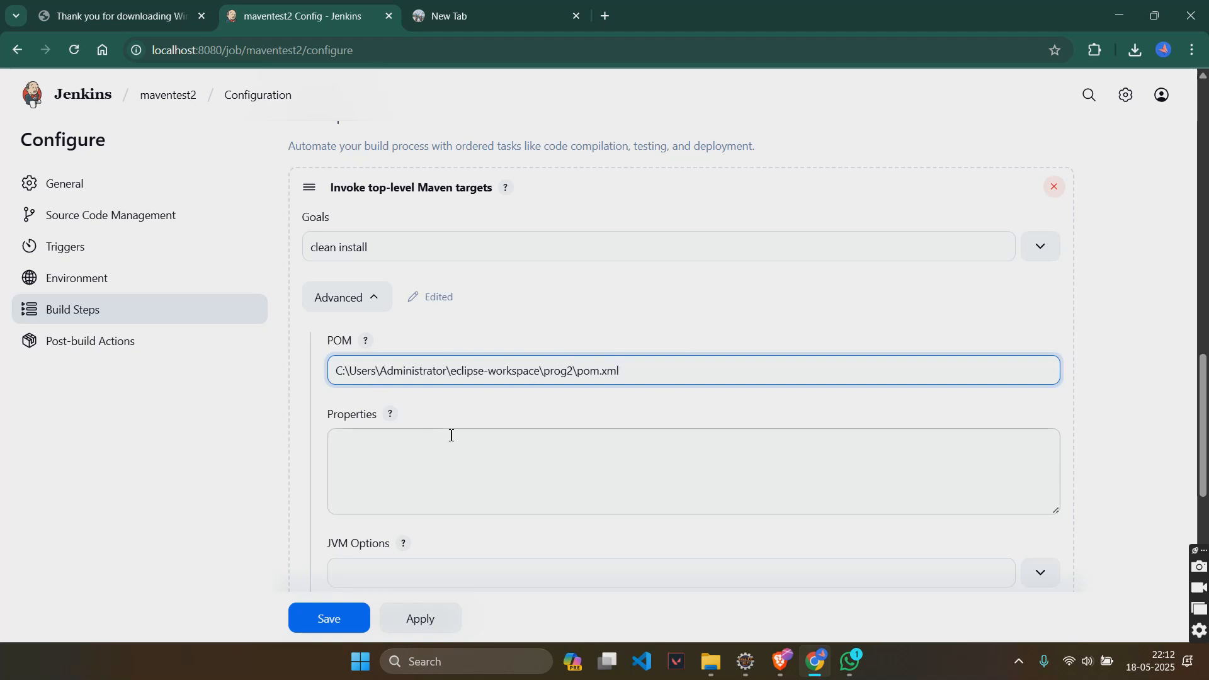
scroll(291, 537, "down", 2)
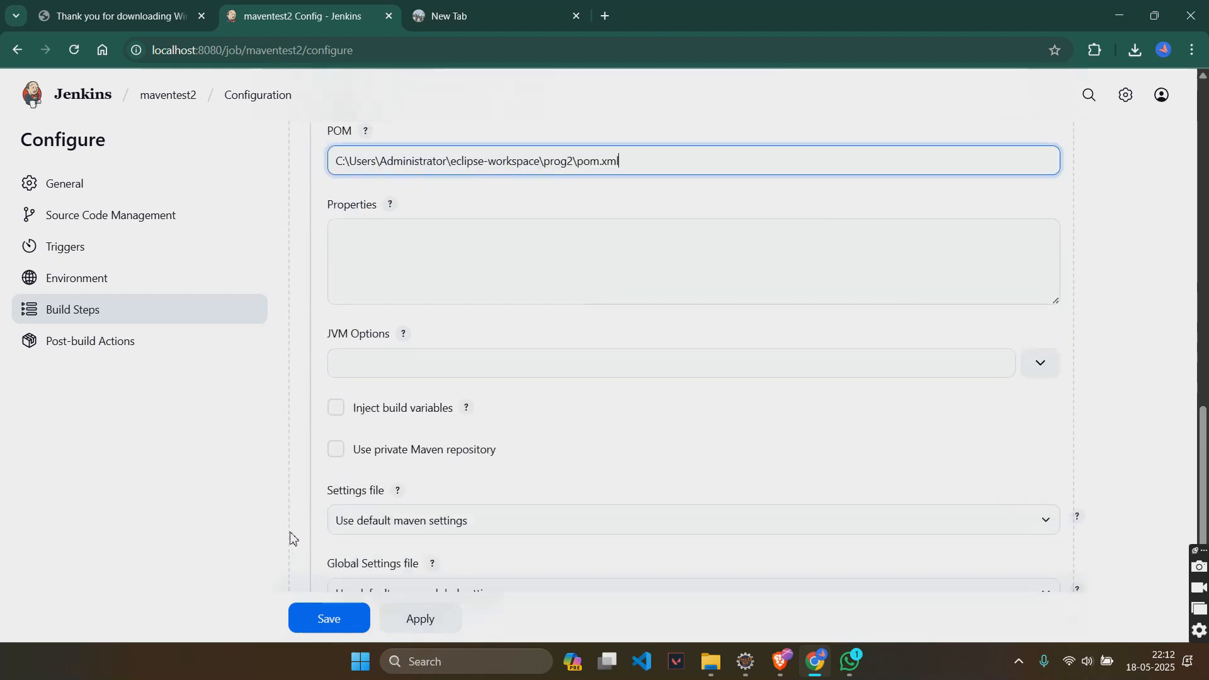
scroll(290, 537, "down", 3)
left_click(348, 551)
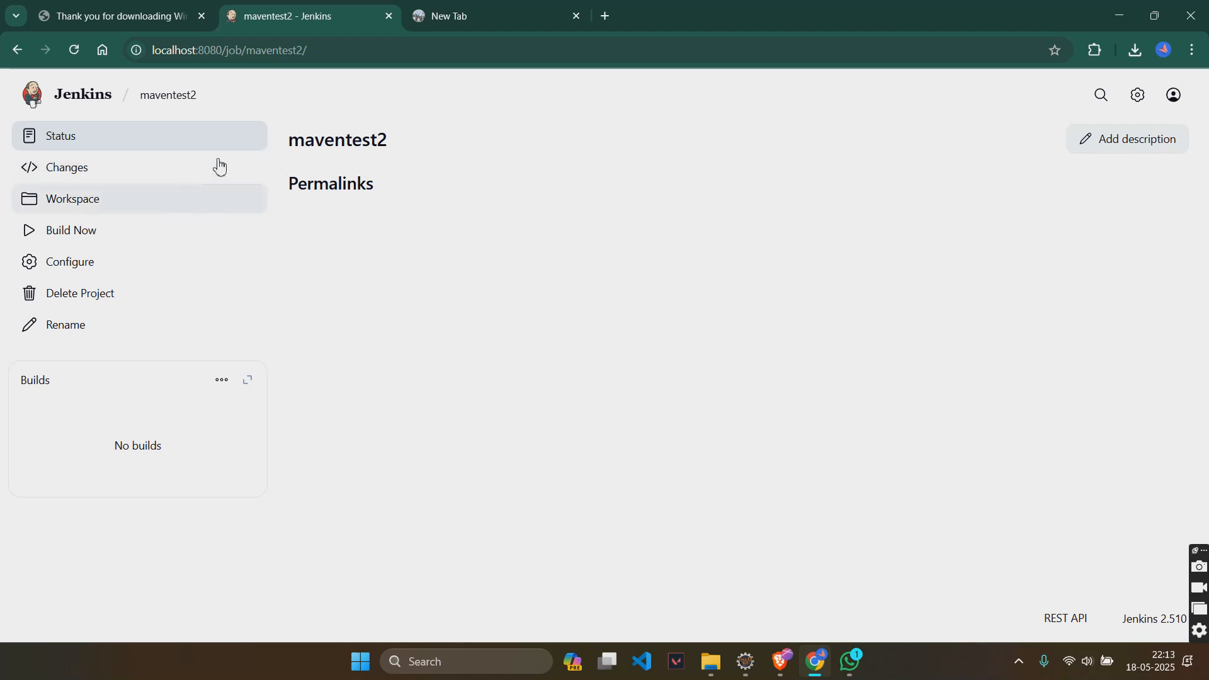
- Open the console output of maventest2's build #1
left_click(83, 94)
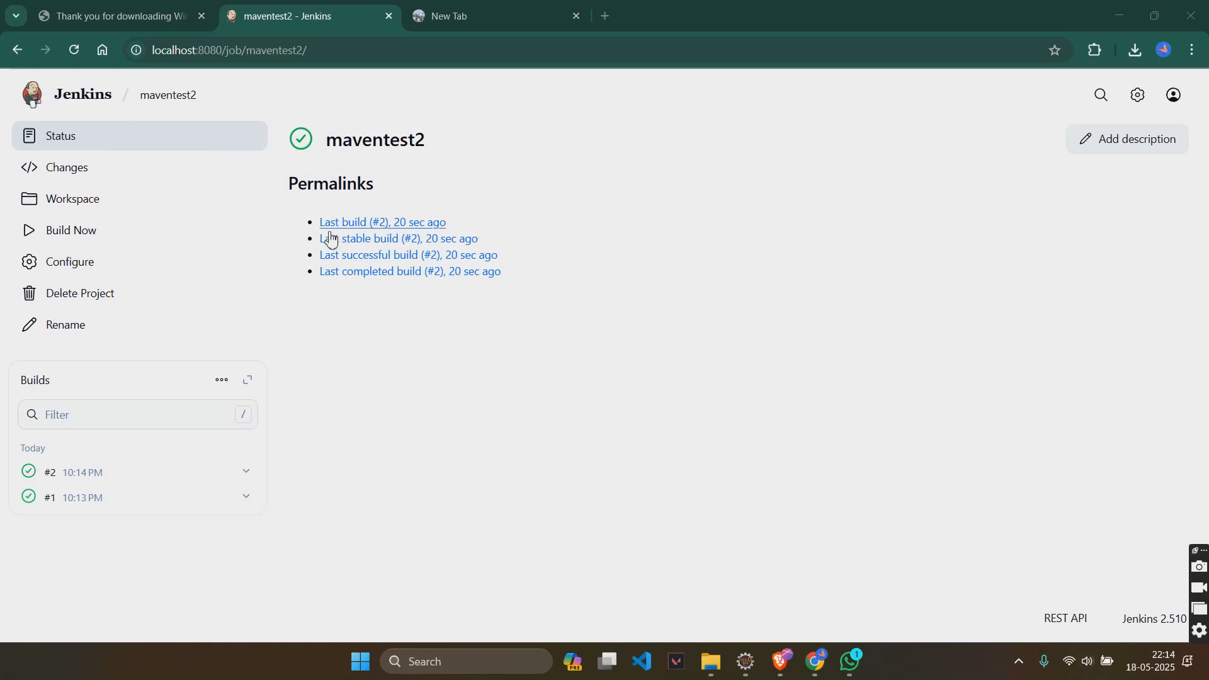
left_click(85, 498)
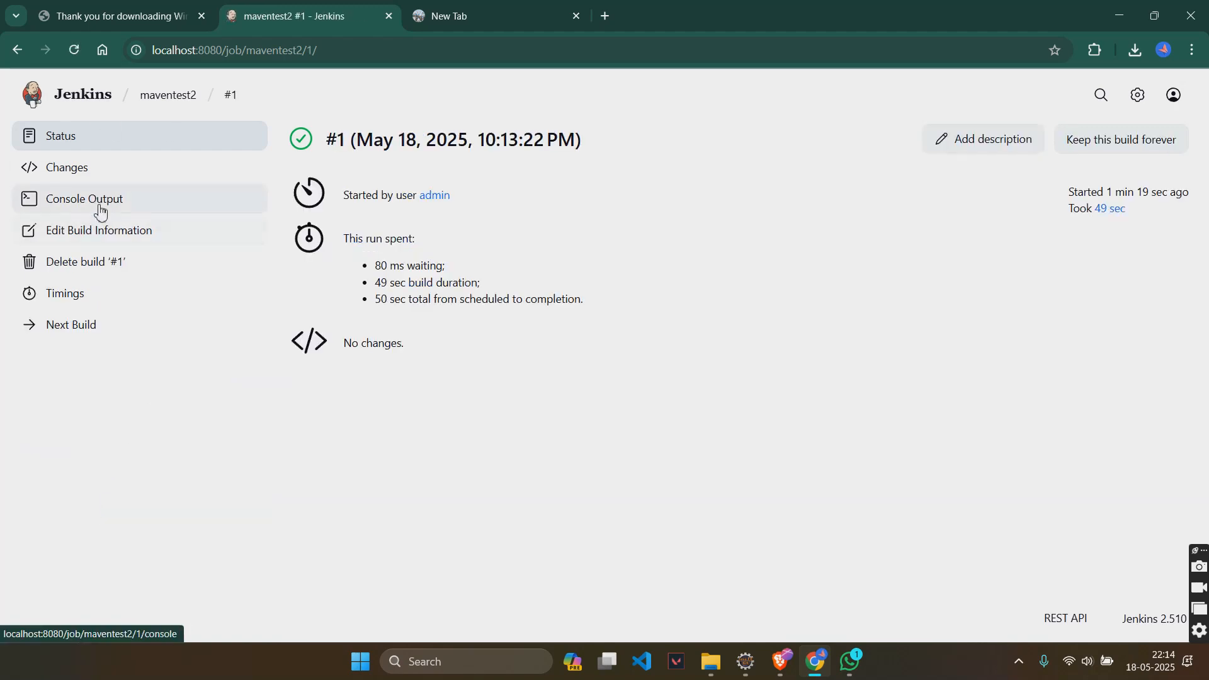
left_click(83, 199)
scroll(525, 195, "down", 5)
scroll(482, 246, "down", 5)
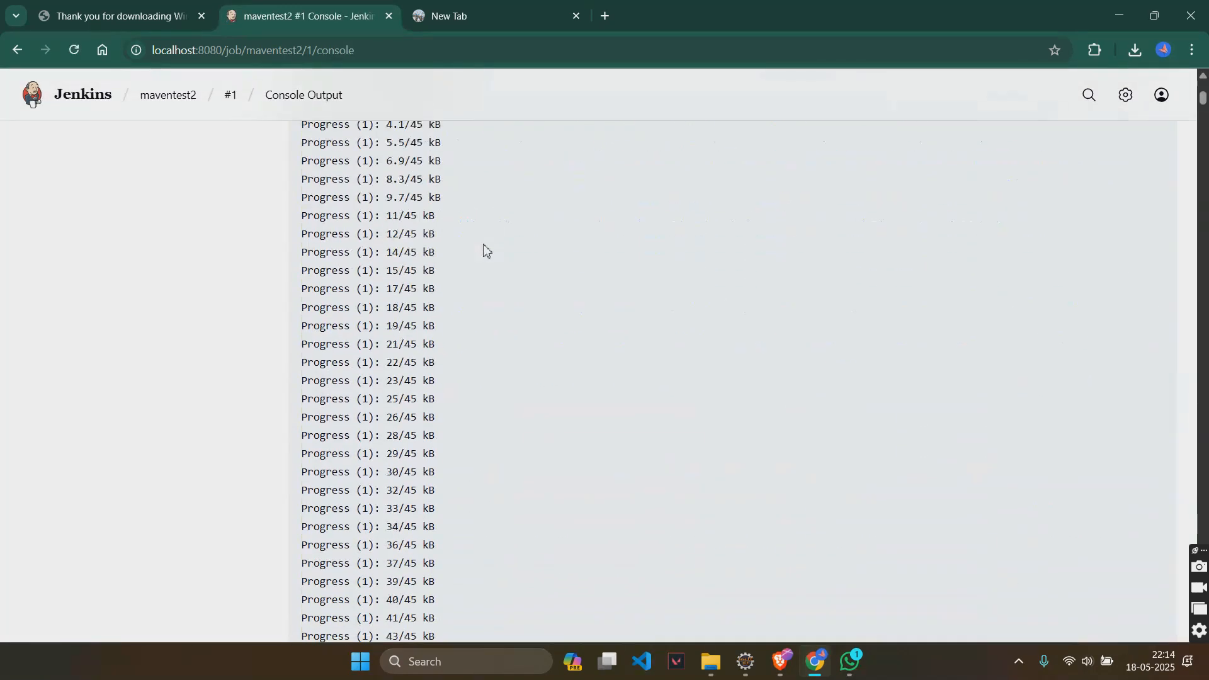
scroll(482, 250, "down", 5)
scroll(479, 256, "down", 5)
scroll(479, 255, "down", 5)
scroll(479, 255, "down", 5)
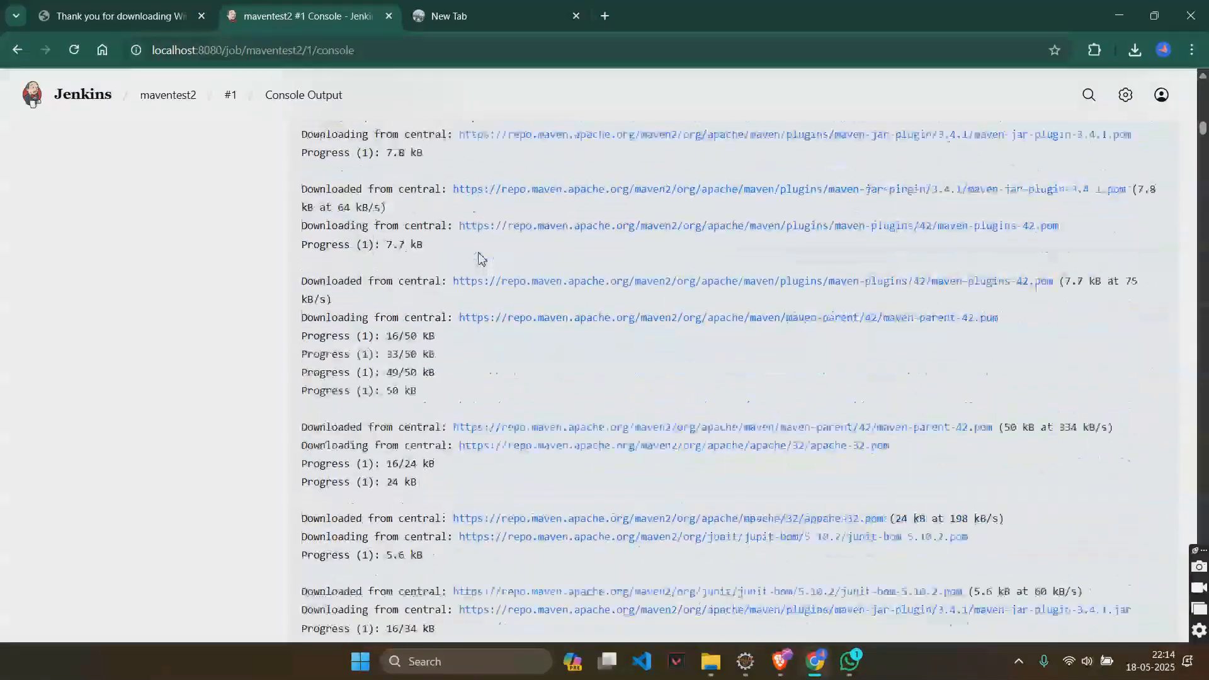
scroll(491, 331, "down", 5)
scroll(510, 527, "down", 5)
scroll(510, 527, "down", 5)
scroll(511, 528, "down", 5)
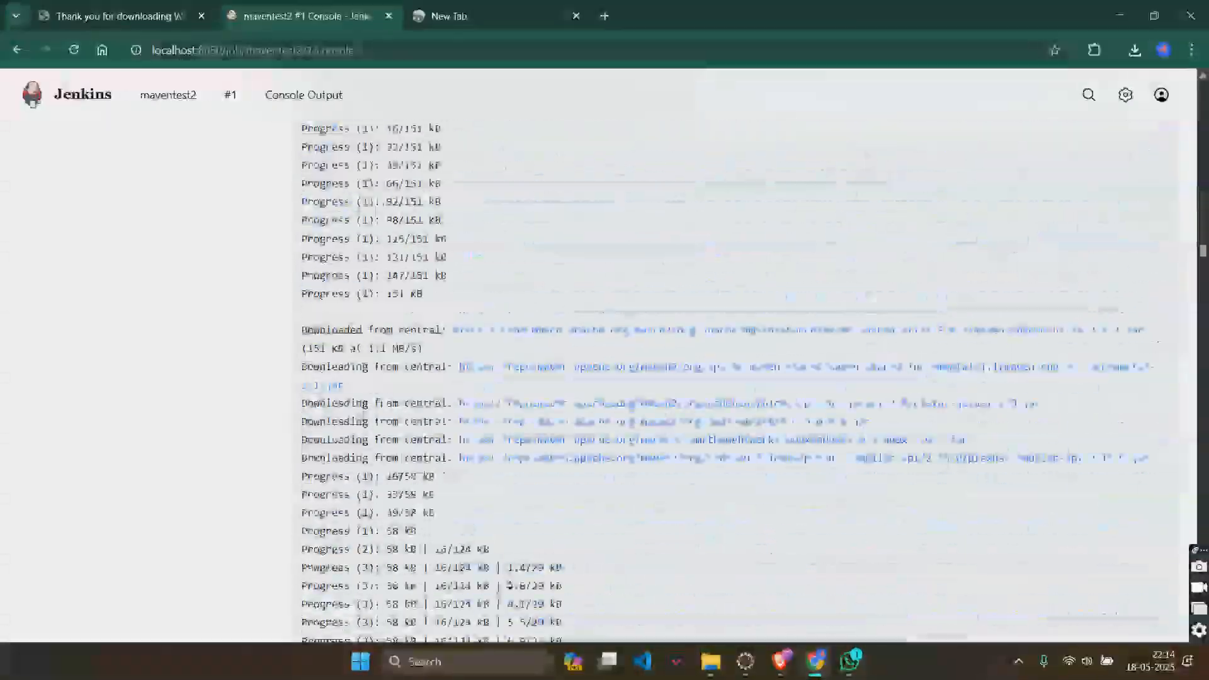
scroll(506, 567, "down", 5)
scroll(498, 650, "down", 5)
scroll(498, 650, "down", 5)
scroll(498, 651, "down", 5)
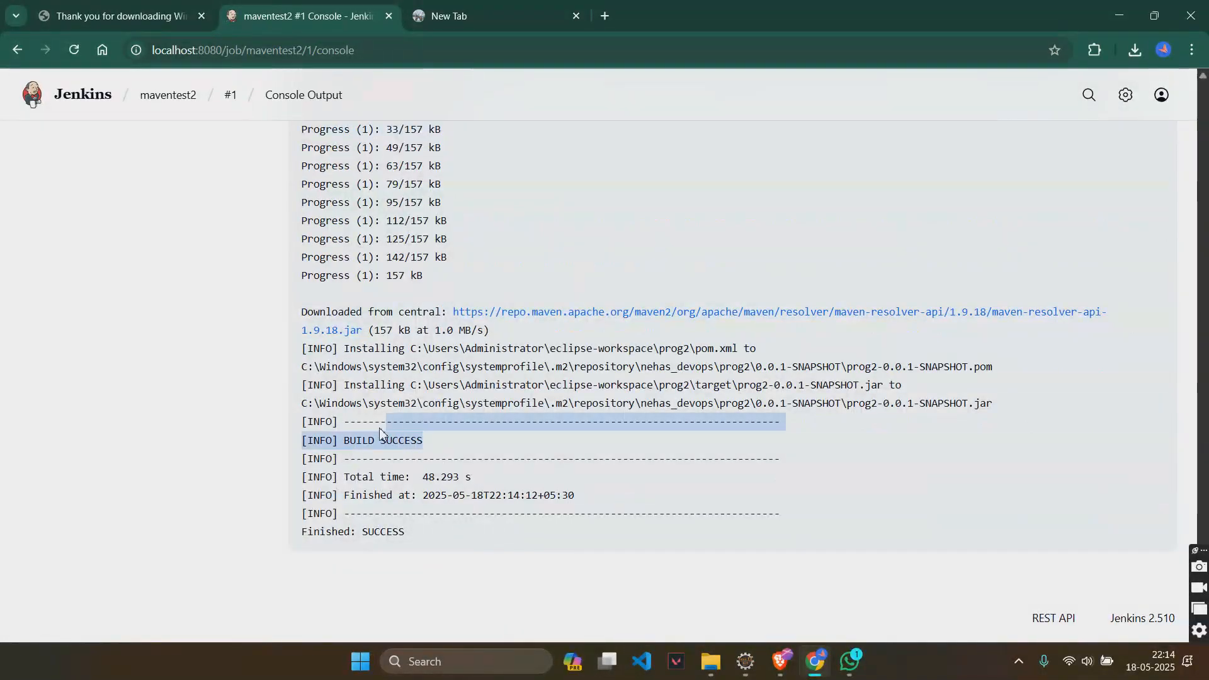
- Highlight the BUILD SUCCESS lines at the end of build #1's log
left_click_drag(424, 441, 332, 428)
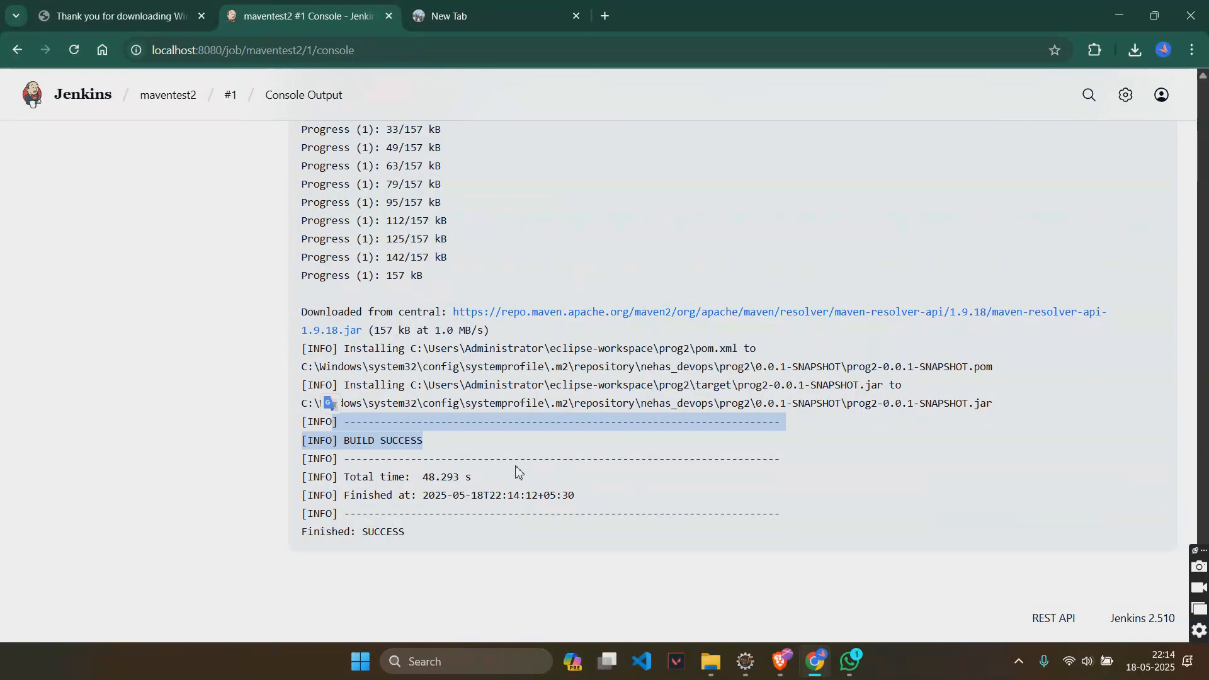
left_click(757, 492)
scroll(605, 378, "up", 10)
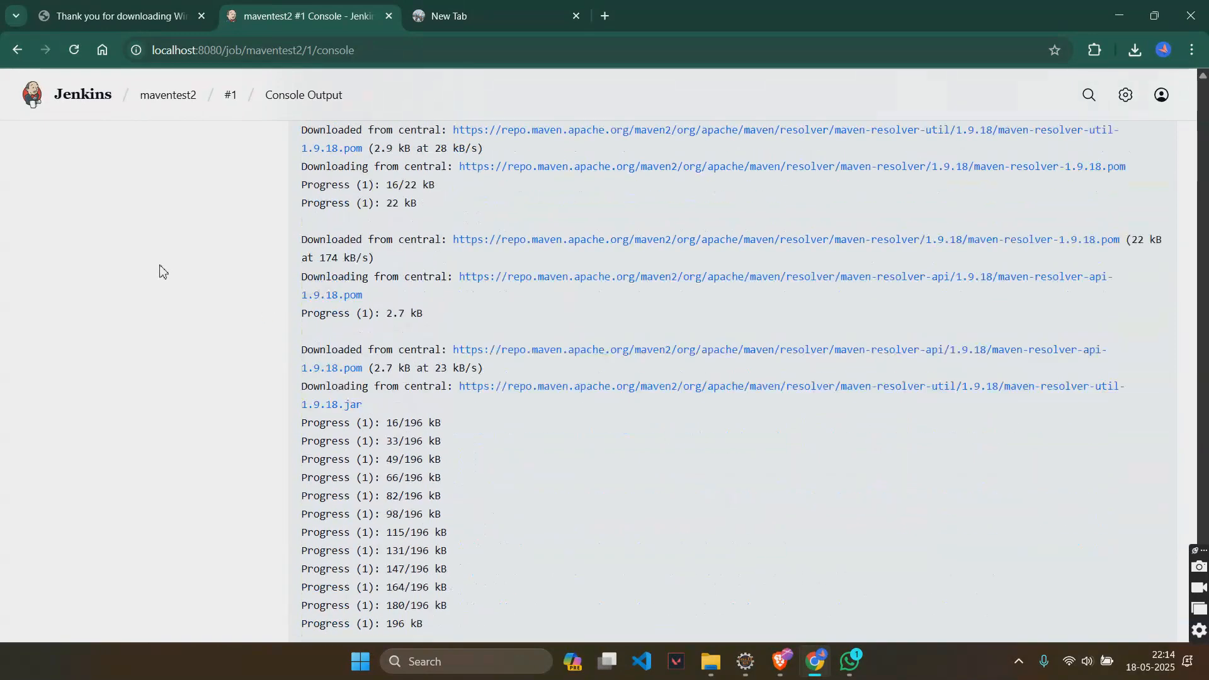
scroll(378, 284, "up", 5)
- From the Jenkins dashboard, trigger a new build of maventest1 via Build Now
left_click(169, 95)
left_click(82, 93)
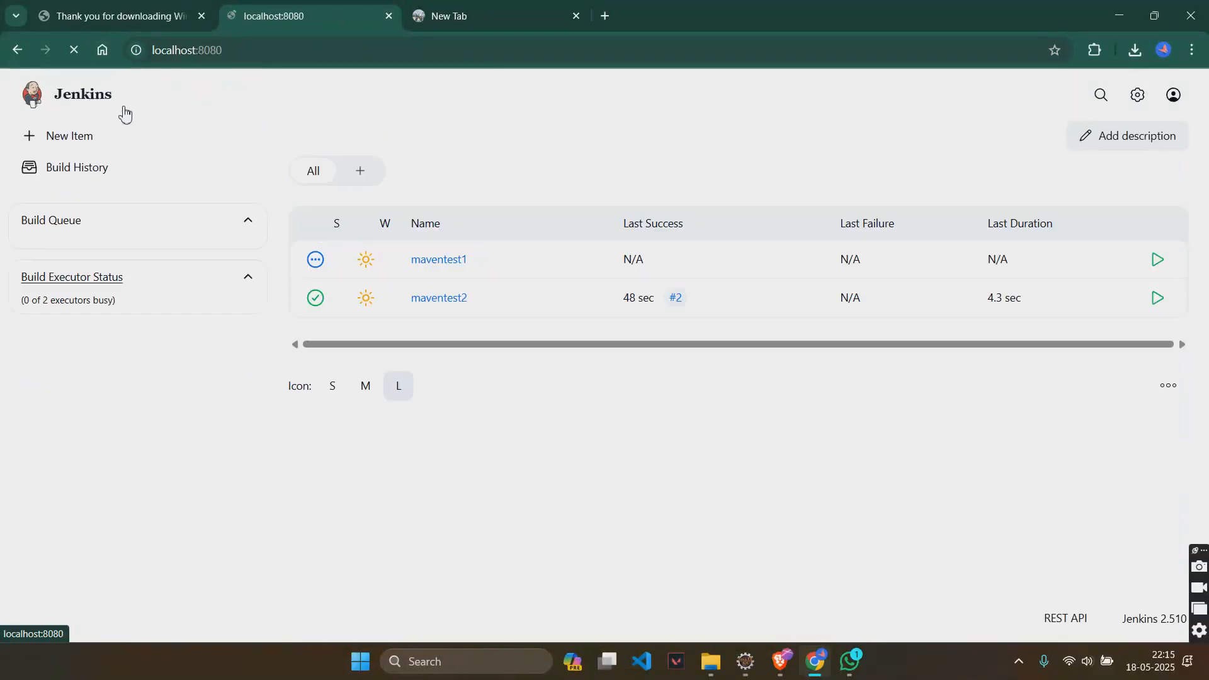
left_click(315, 259)
mouse_move(438, 259)
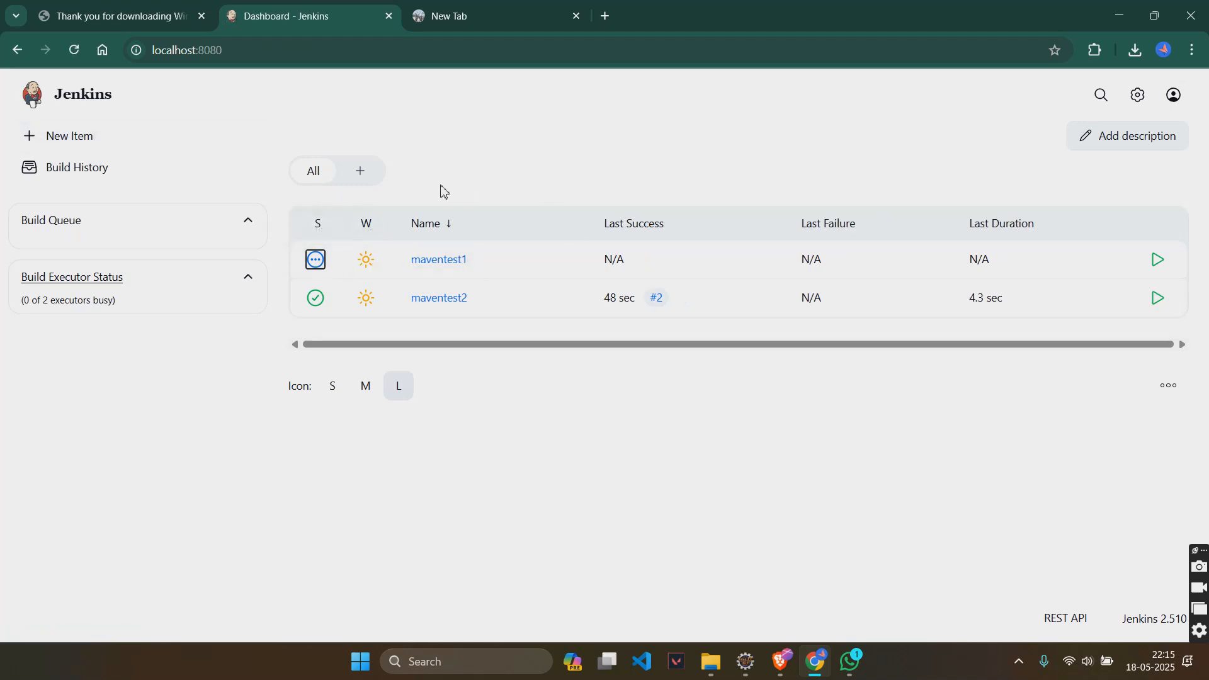
left_click(478, 259)
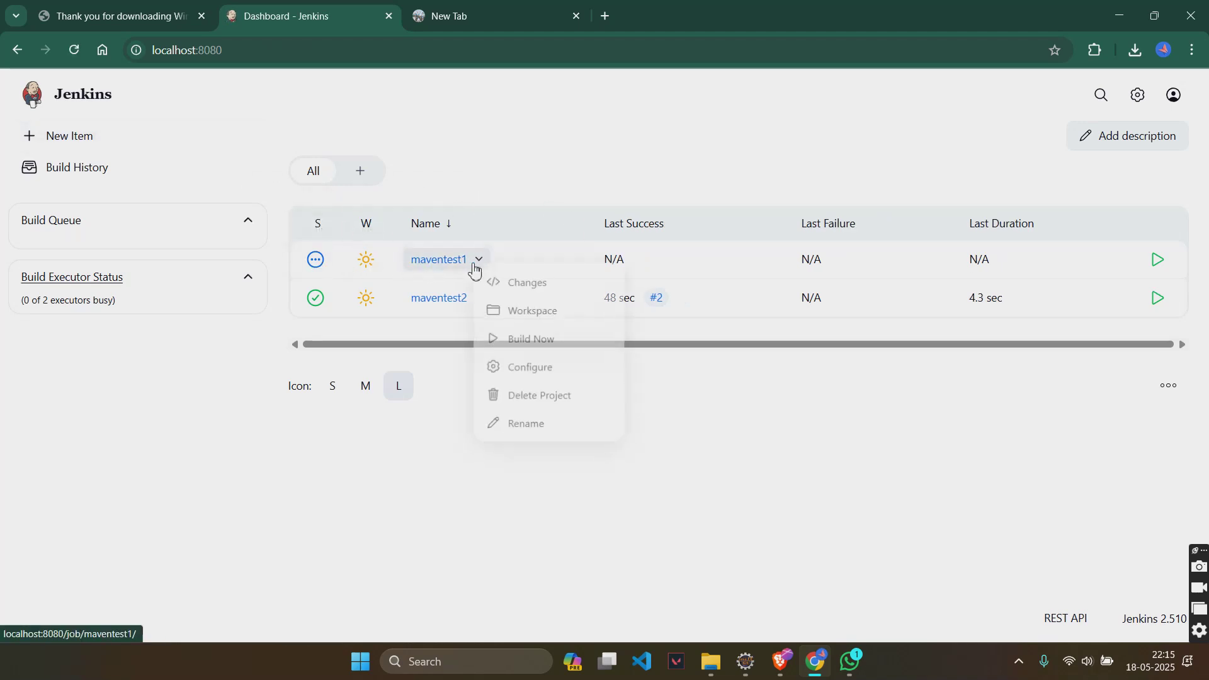
left_click(531, 340)
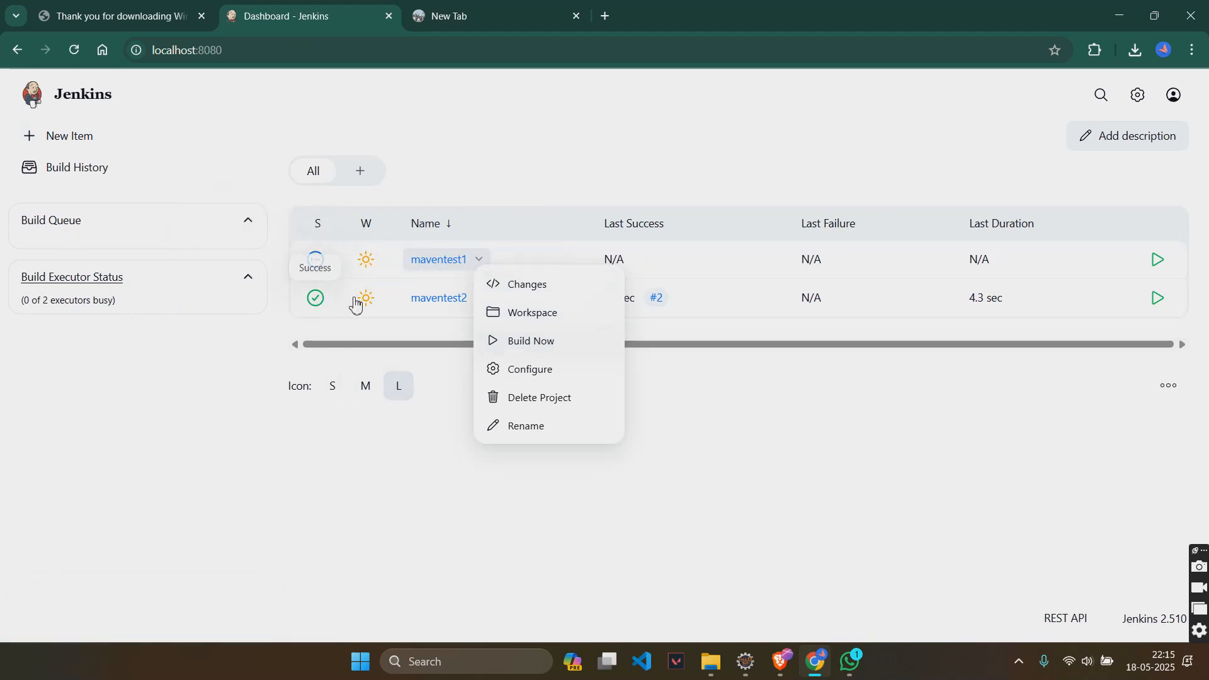
- Review maventest2's build #1 console log and return to its job page listing builds #1 and #2
left_click(436, 312)
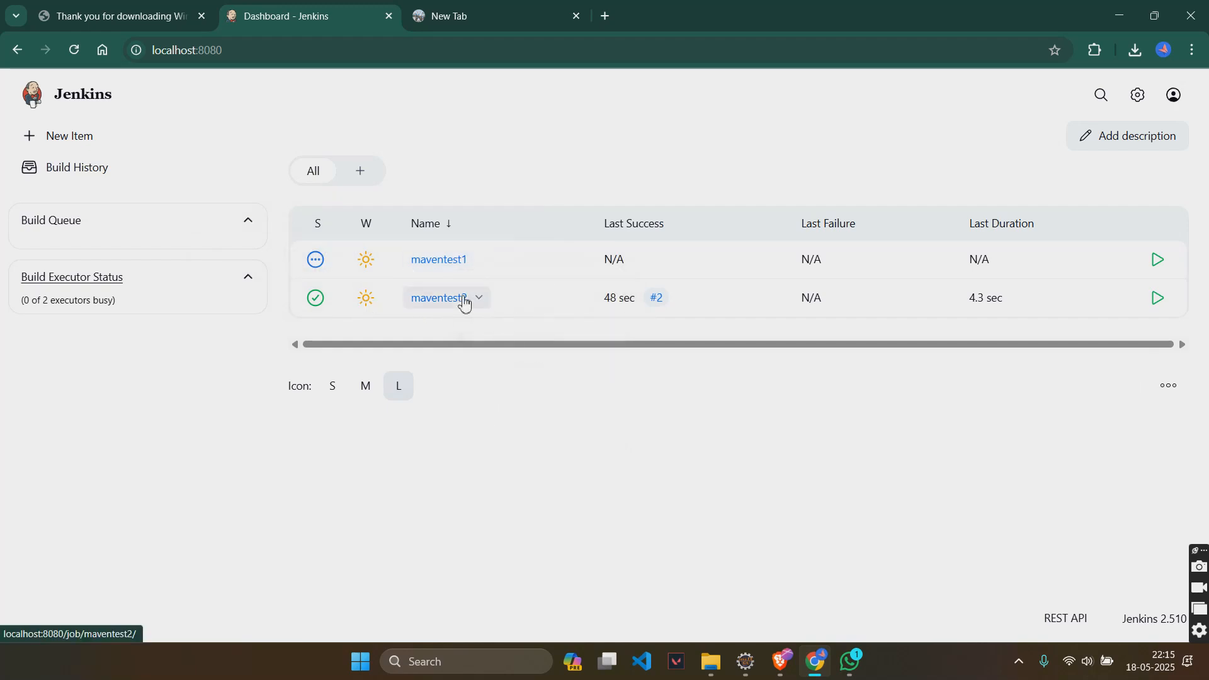
left_click(440, 297)
left_click(26, 498)
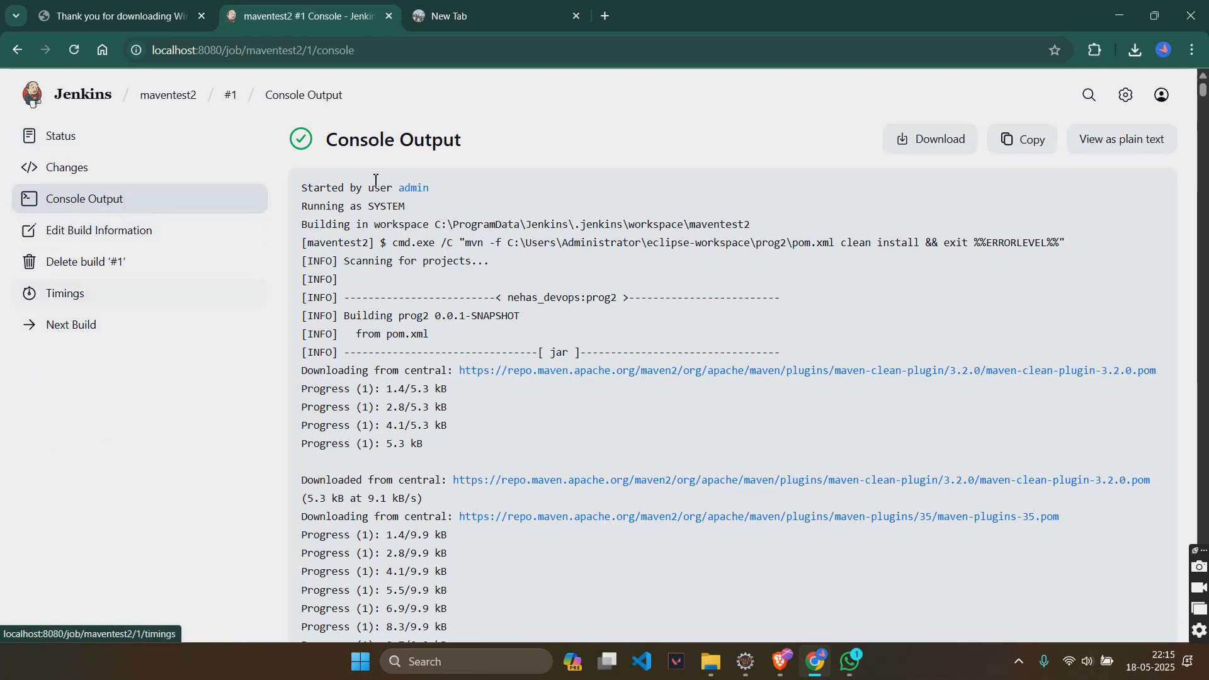
left_click(180, 92)
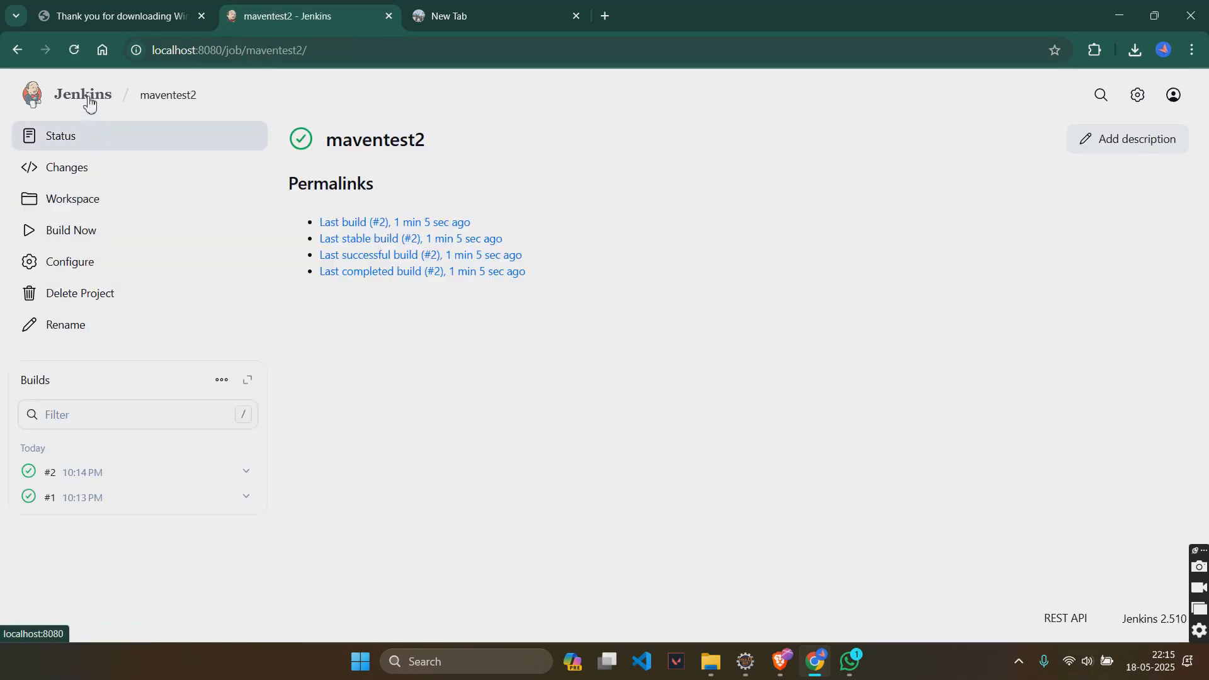
- View maventest1 build #1's console output and highlight its Finished: SUCCESS line
left_click(83, 95)
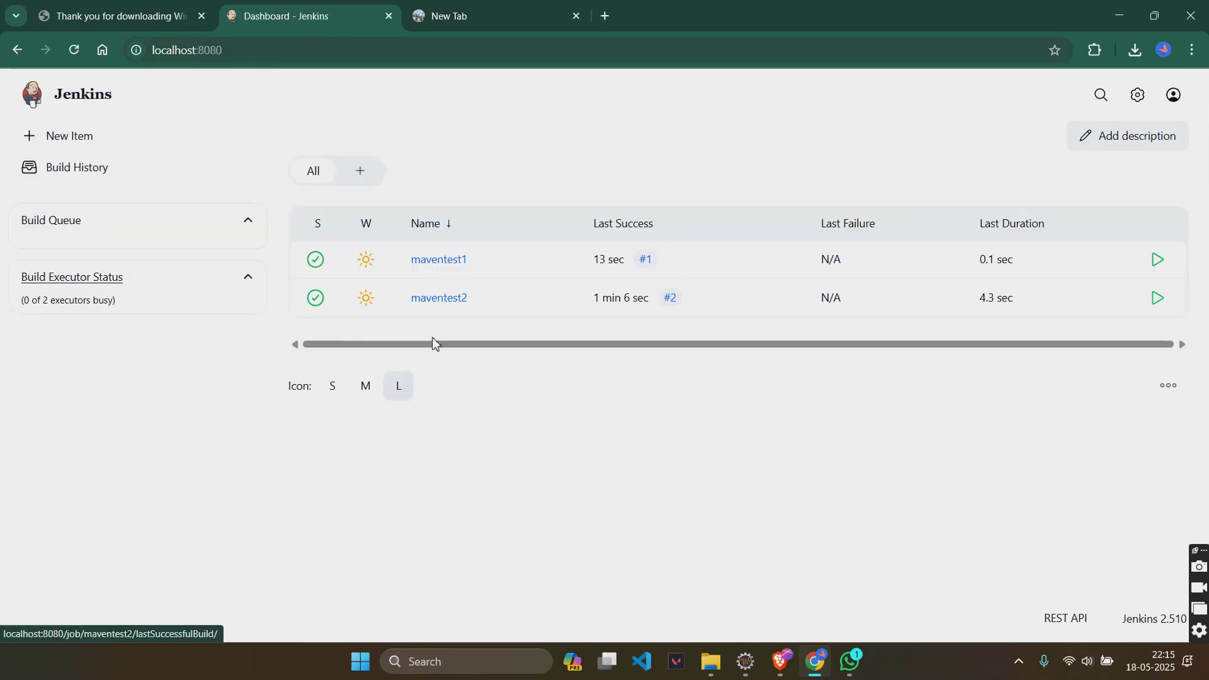
left_click(427, 259)
left_click(106, 473)
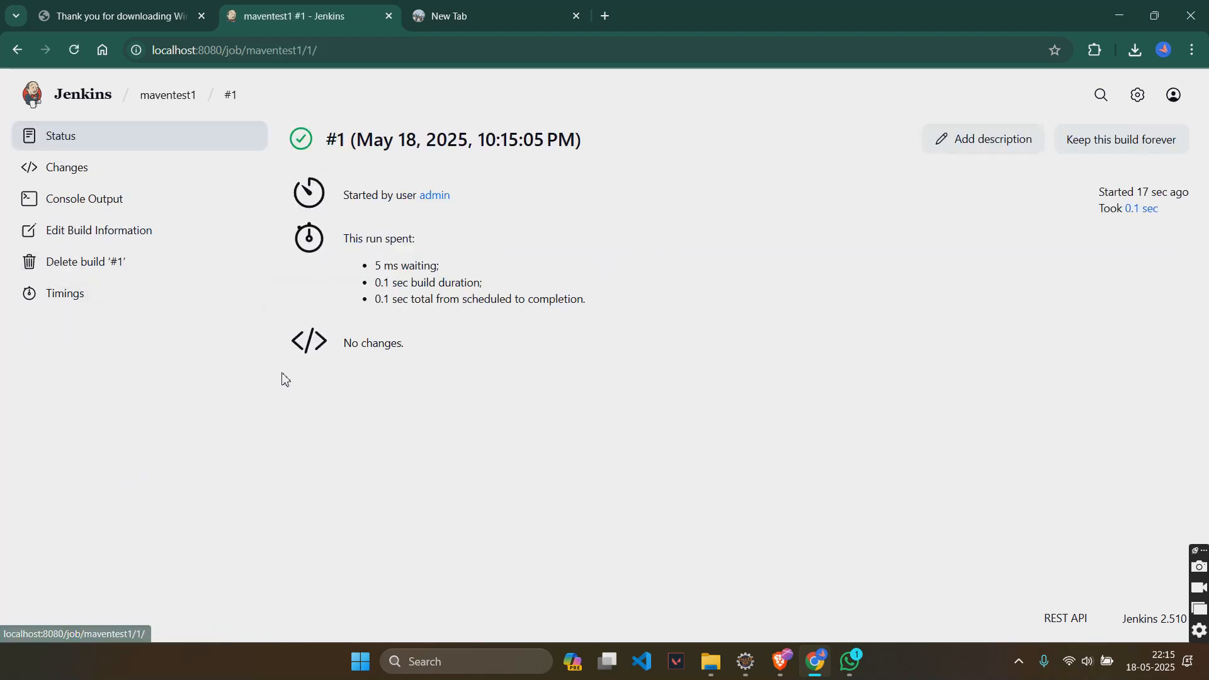
left_click(84, 198)
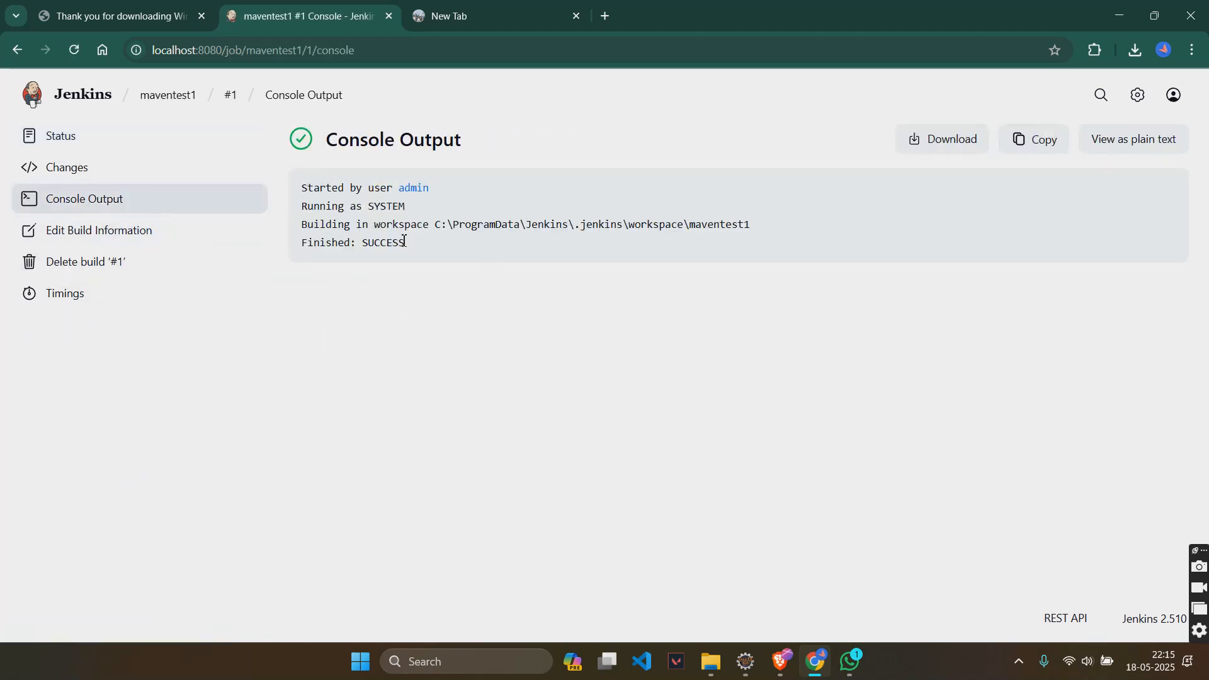
left_click_drag(412, 245, 280, 245)
left_click(506, 312)
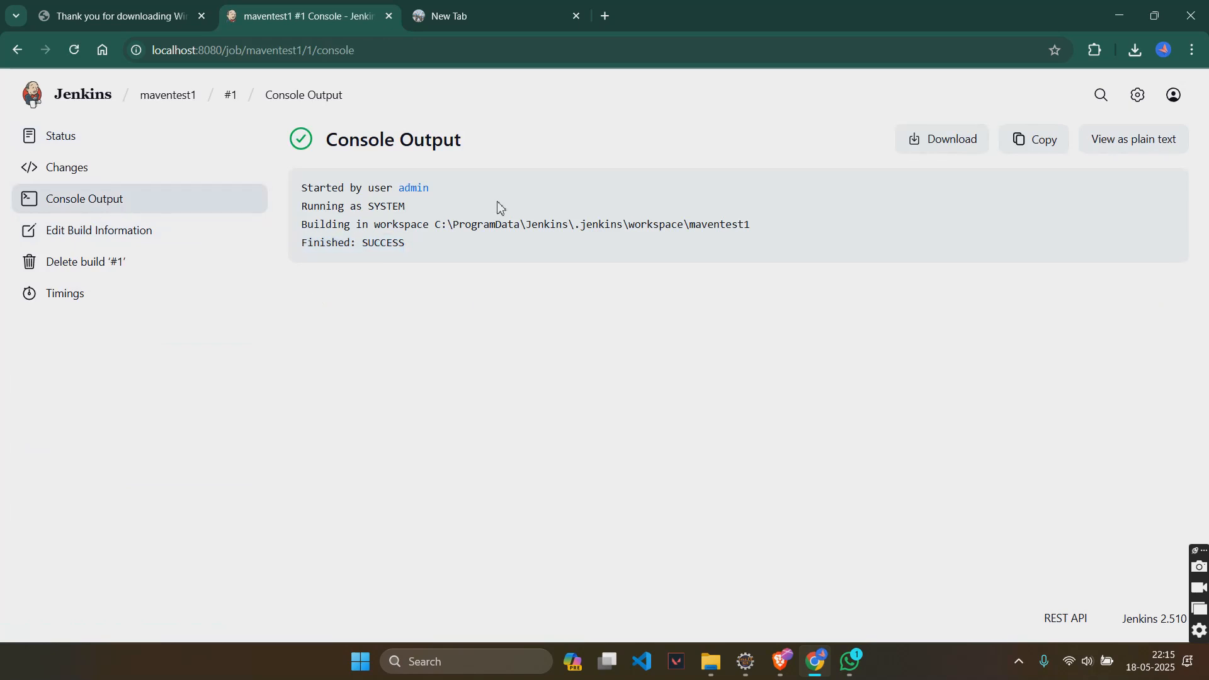